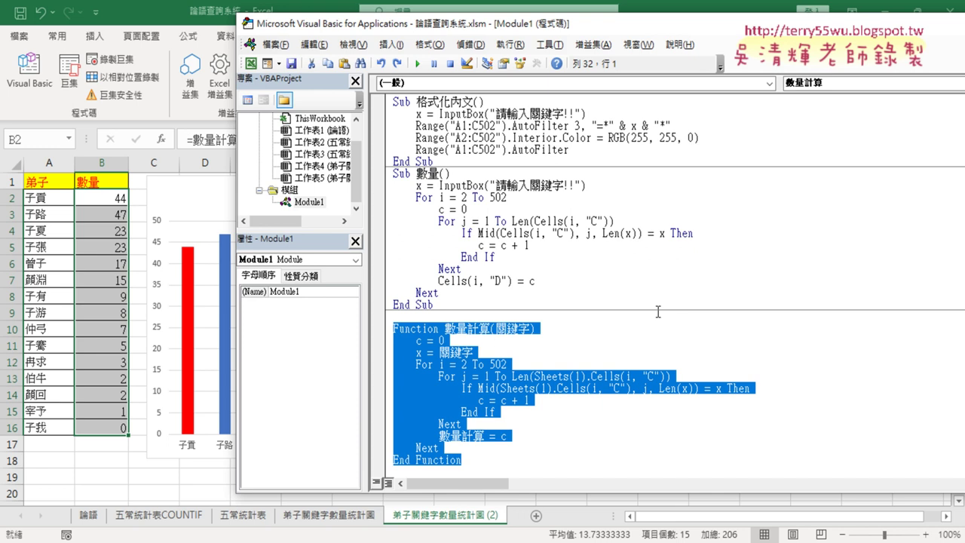
- Delete the 數量計算 results in B2:B16, emptying the 弟子關鍵字數量統計圖 chart
left_click(97, 197)
left_click_drag(97, 196, 110, 429)
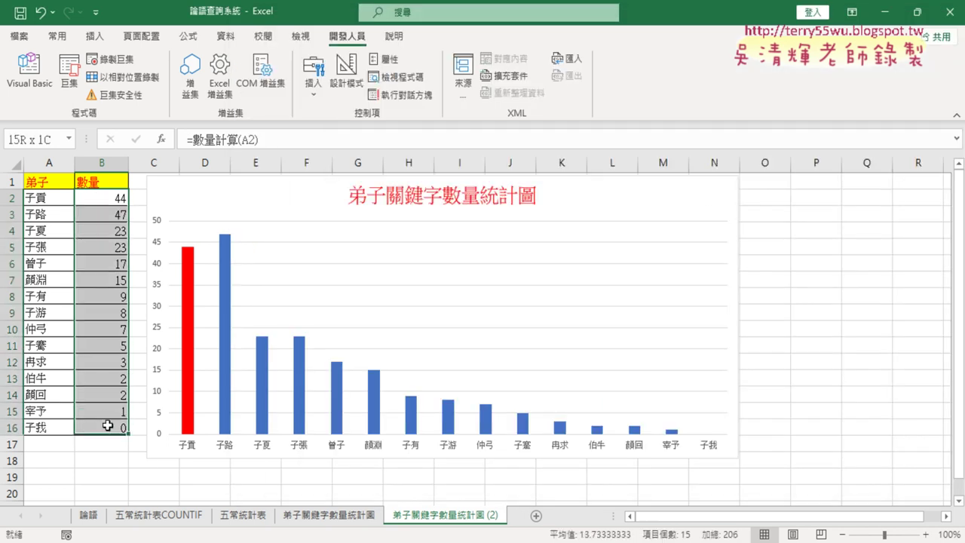
key("Delete")
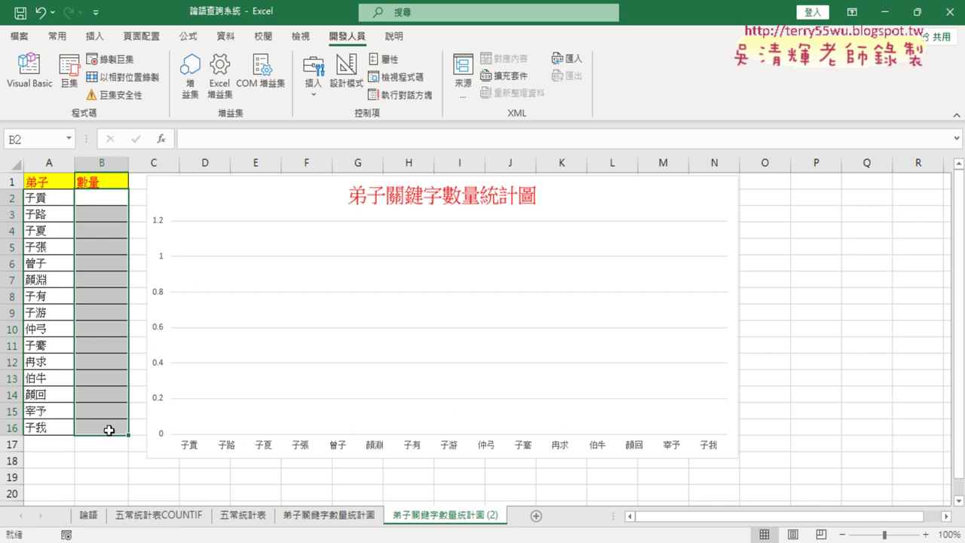
- Insert the 數量計算 function from the 使用者定義 category into cell B2
left_click(113, 199)
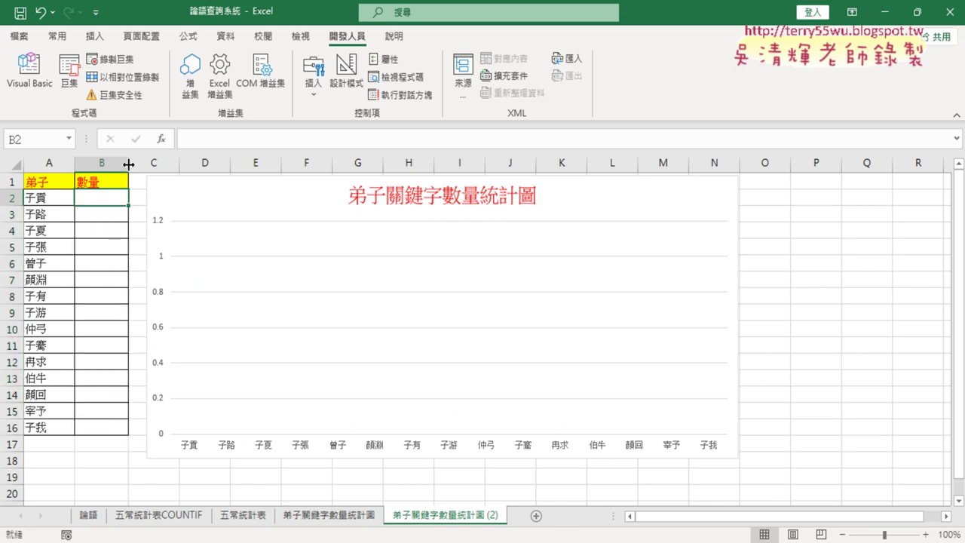
left_click(161, 139)
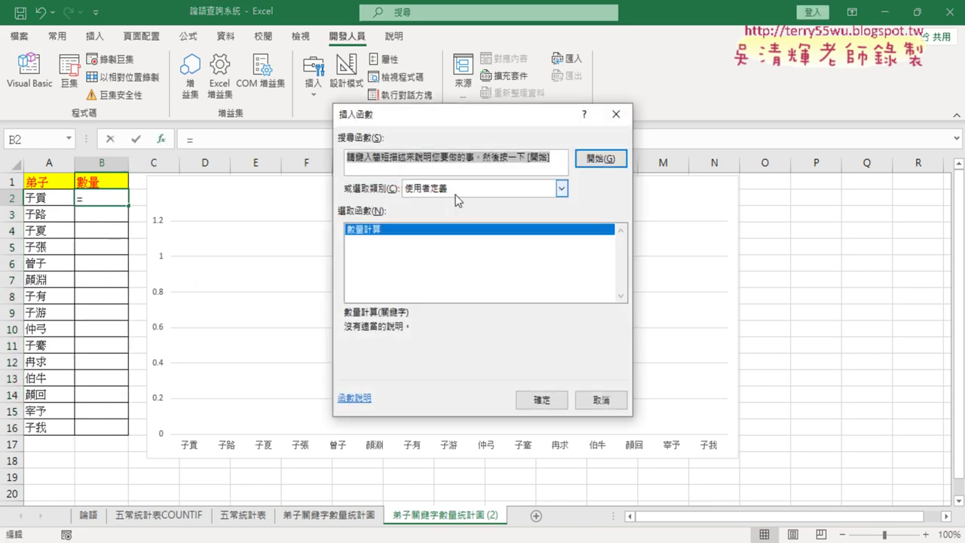
left_click(561, 188)
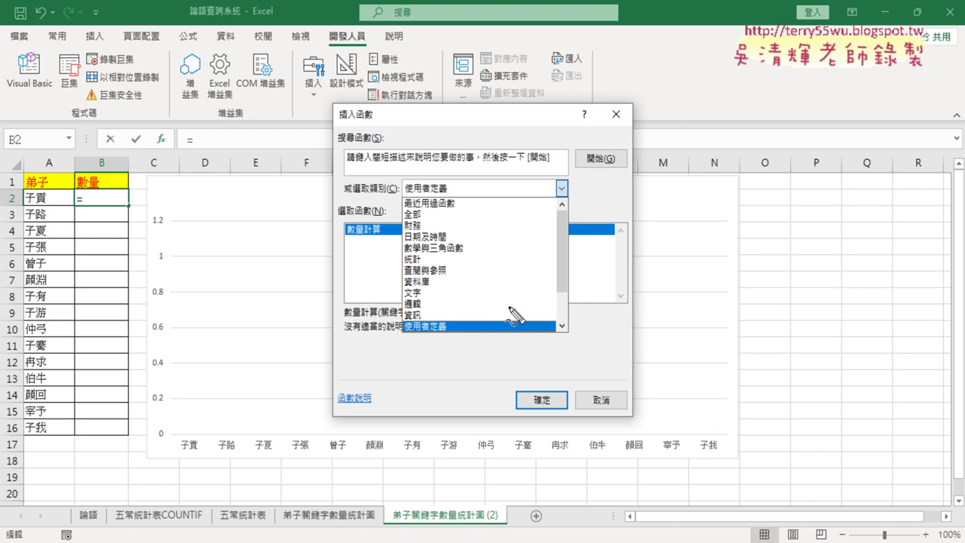
left_click_drag(454, 345, 450, 347)
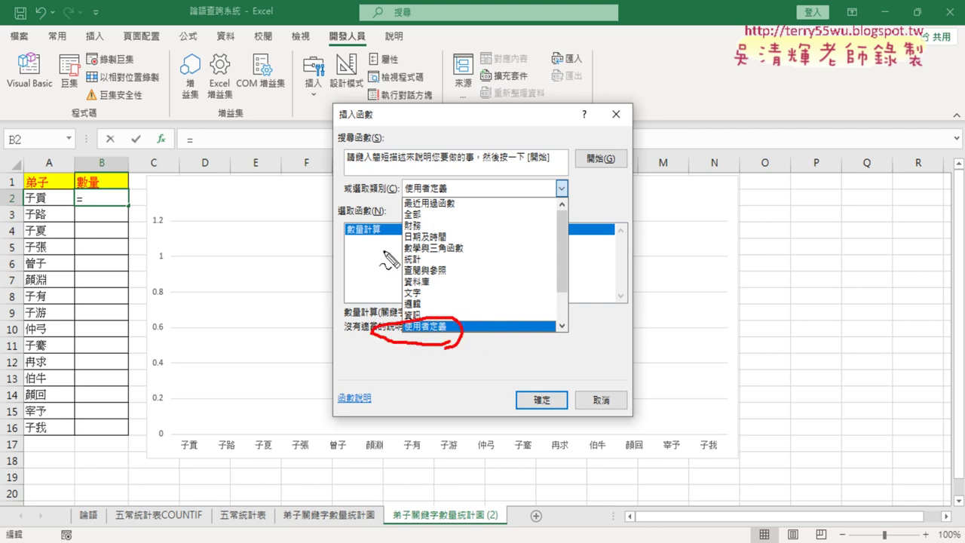
left_click_drag(462, 195, 454, 179)
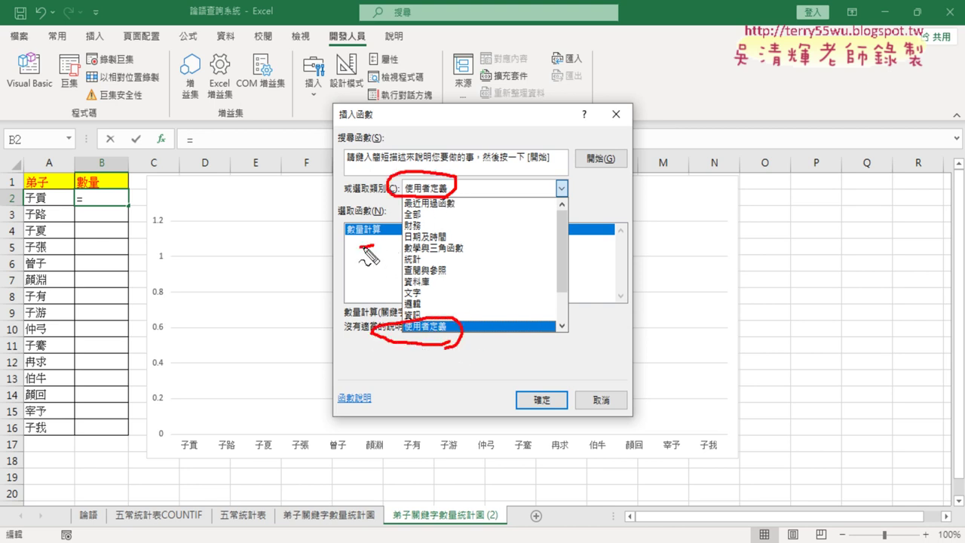
left_click_drag(373, 253, 394, 250)
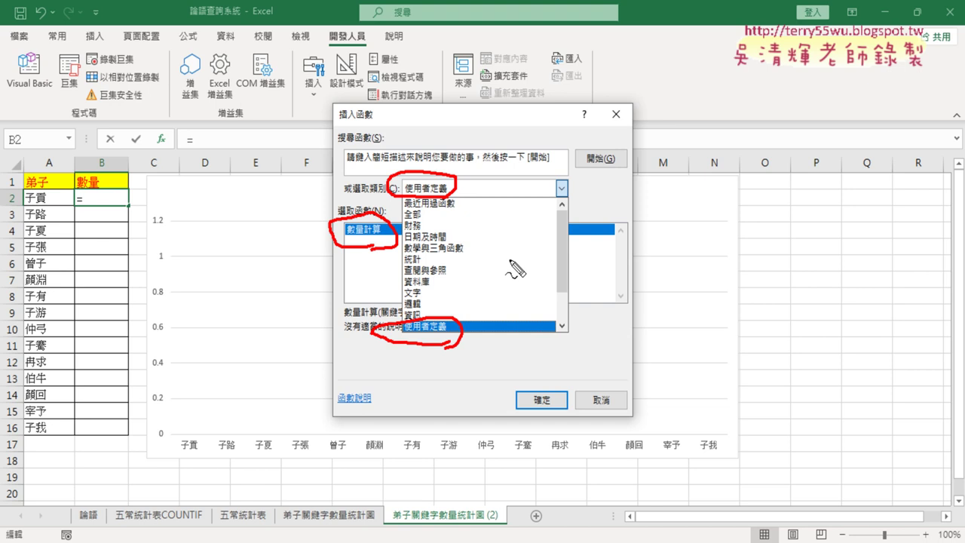
key("Escape")
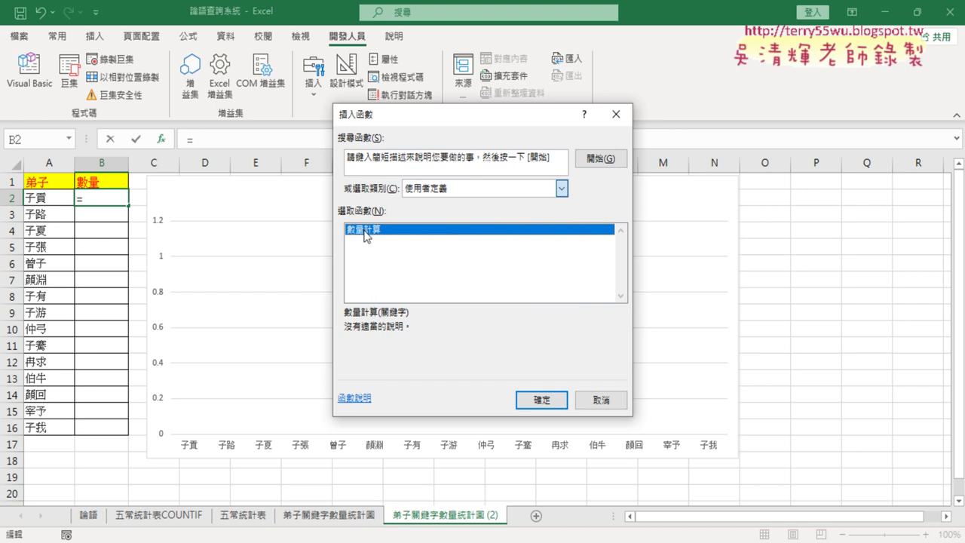
left_click(539, 400)
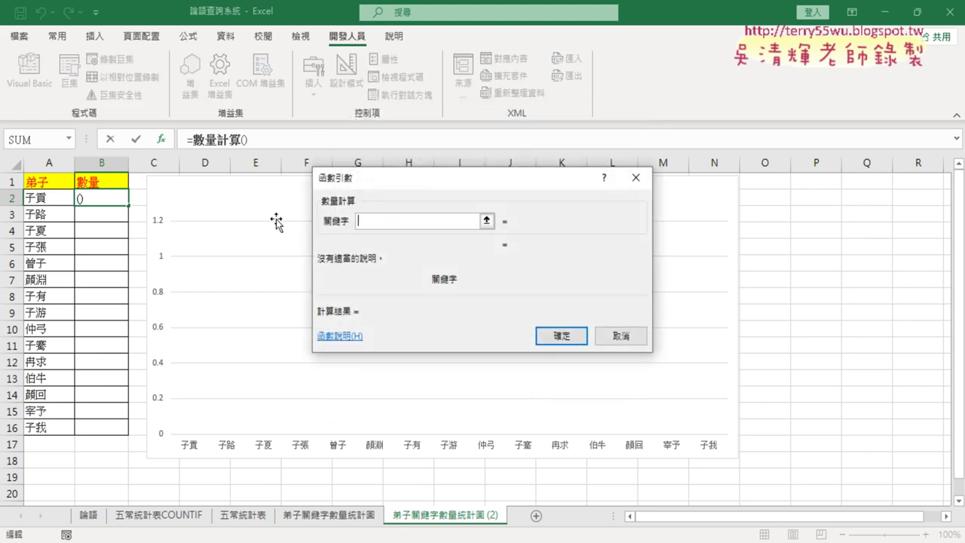
- Enter =數量計算(A2) in B2 and fill it down to B16
left_click(51, 199)
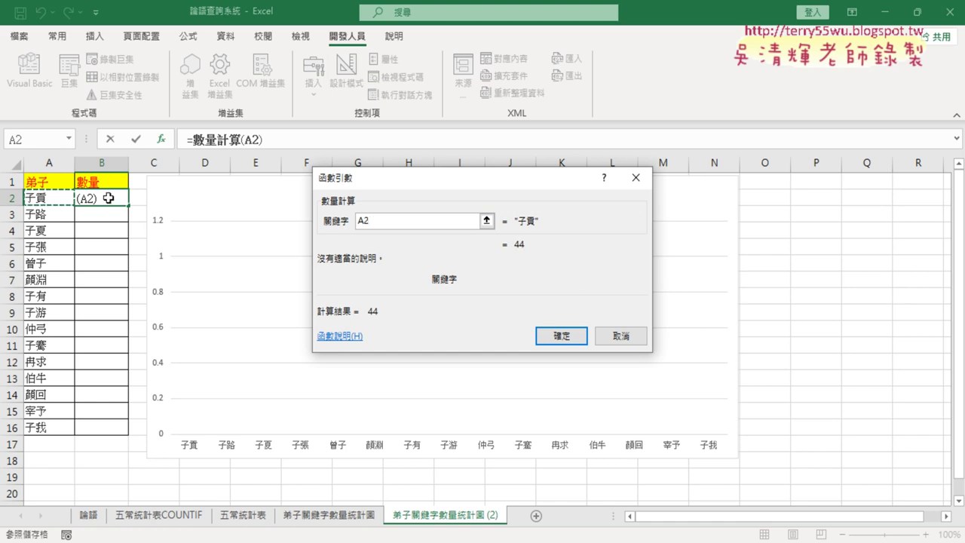
left_click(562, 336)
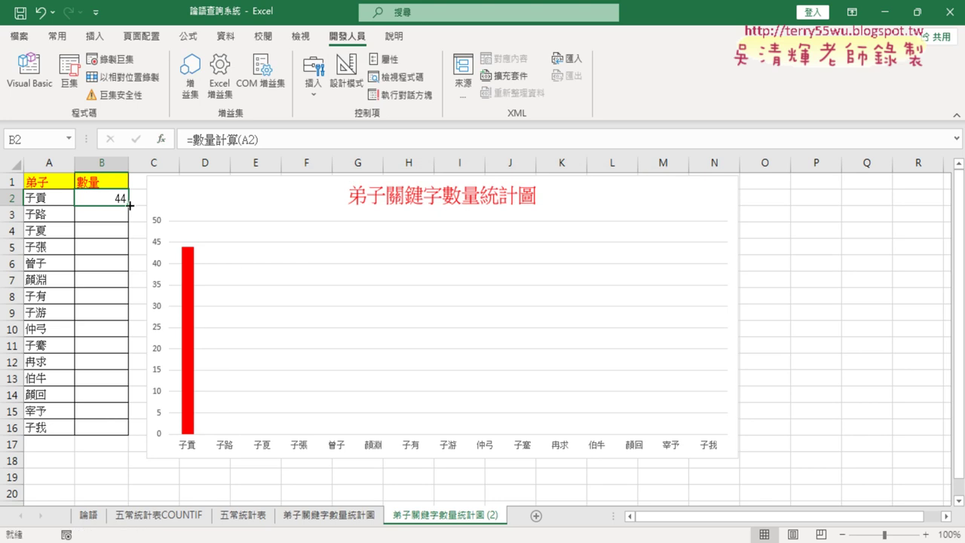
double_click(129, 206)
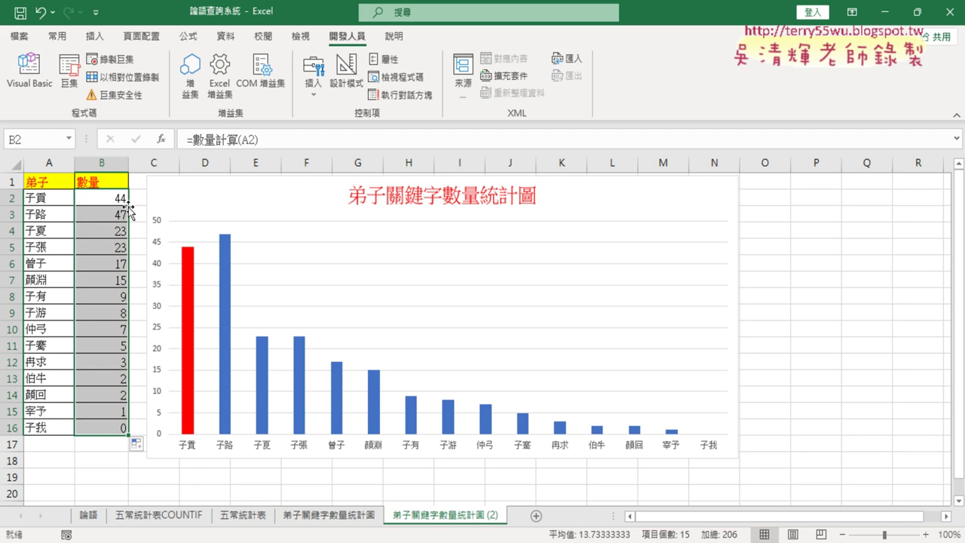
- Review B2's 數量計算 arguments without changes, then open the VBA editor on Module1
left_click(227, 141)
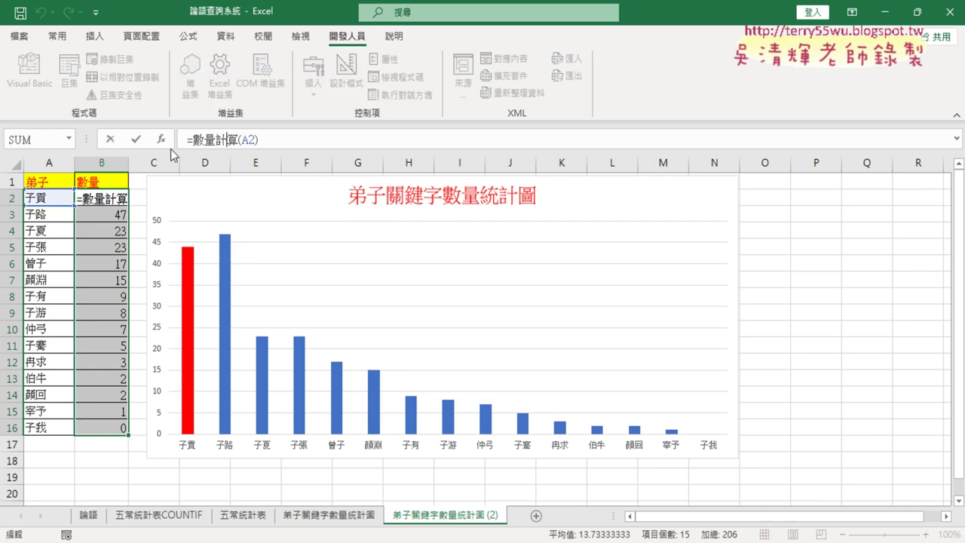
left_click(162, 141)
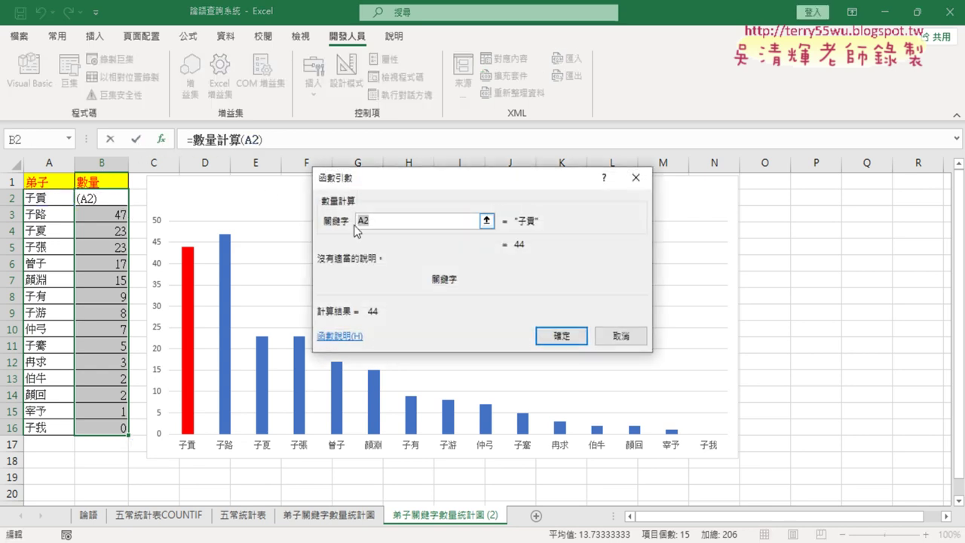
left_click(626, 337)
left_click(30, 90)
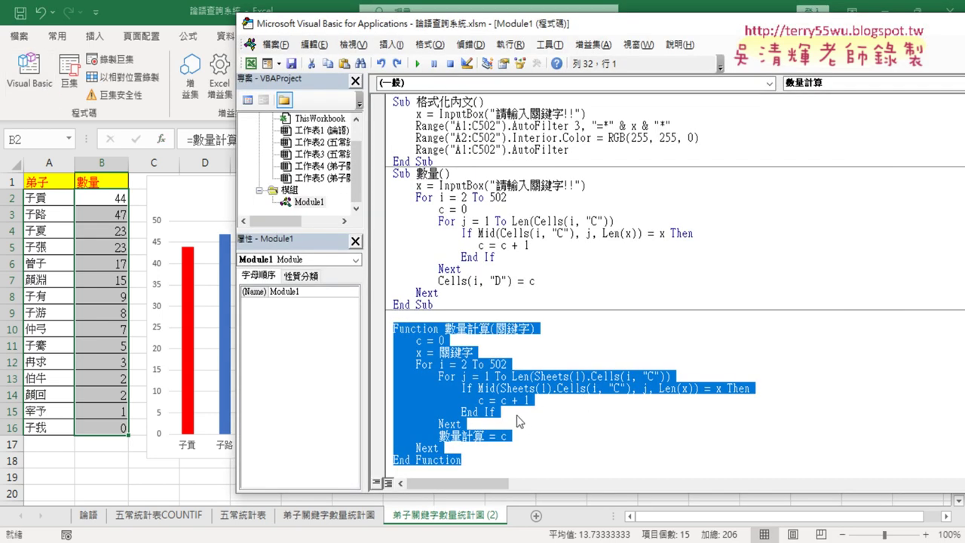
- Delete the whole Function 數量計算 block from Module1
key("Left")
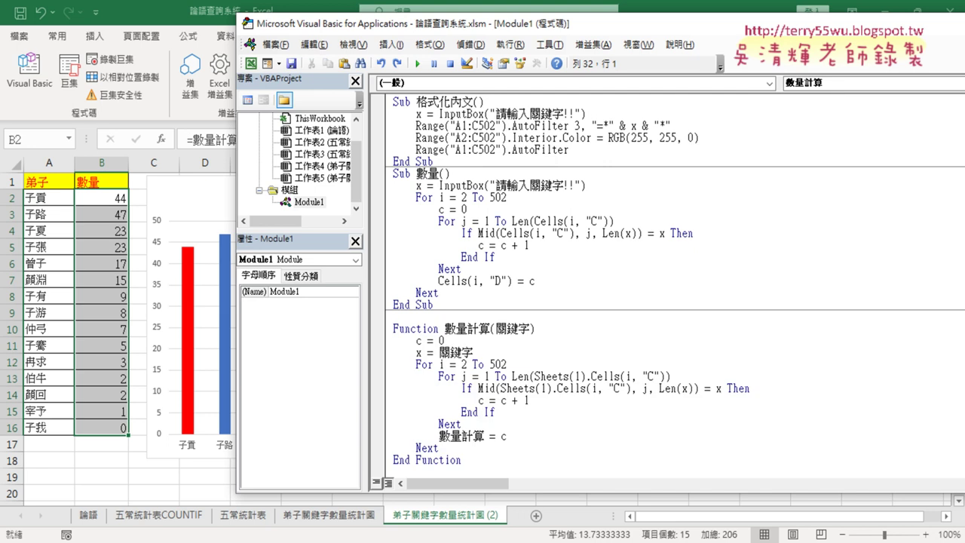
left_click_drag(473, 461, 382, 345)
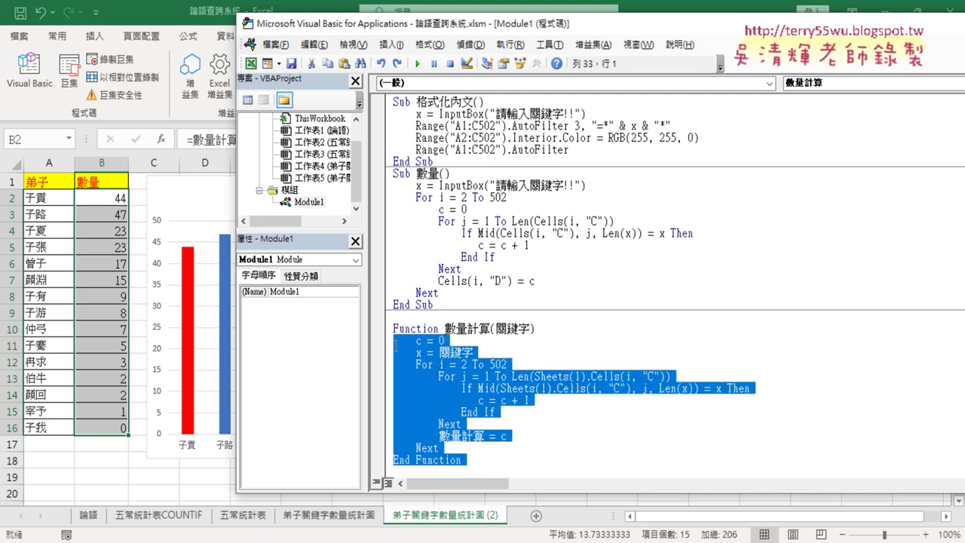
key("Delete")
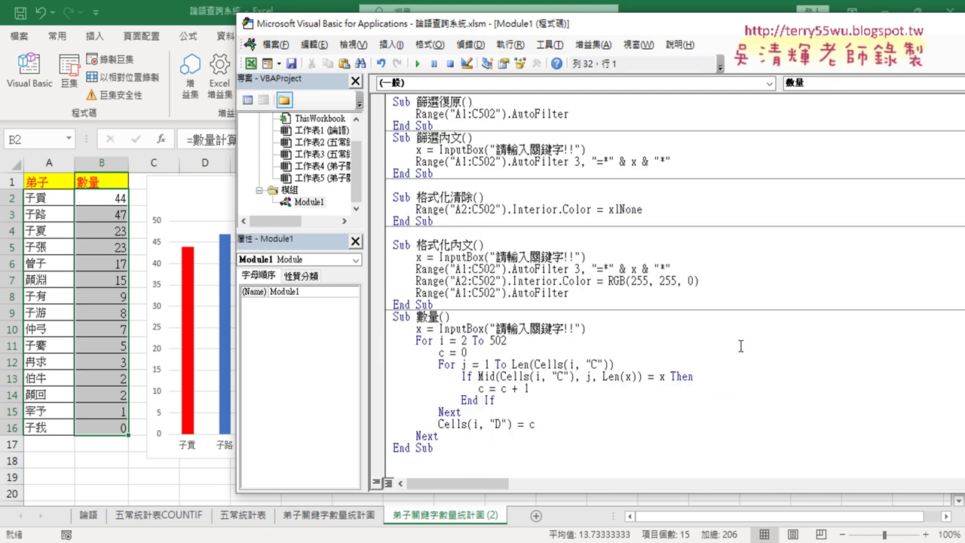
- Duplicate the Sub 數量 procedure by pasting a copy below its End Sub
left_click_drag(443, 456, 395, 321)
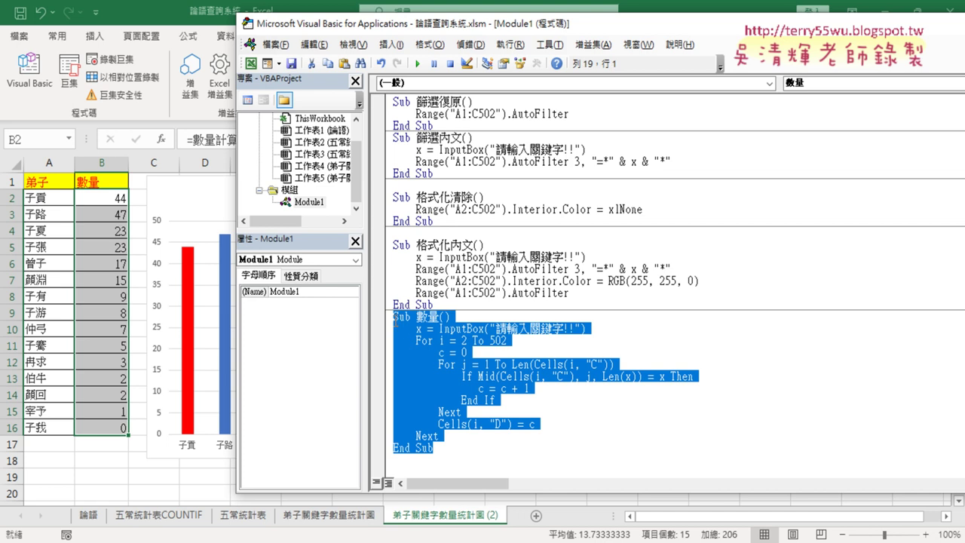
right_click(414, 332)
left_click(466, 106)
left_click(420, 460)
key("Return")
key("Return")
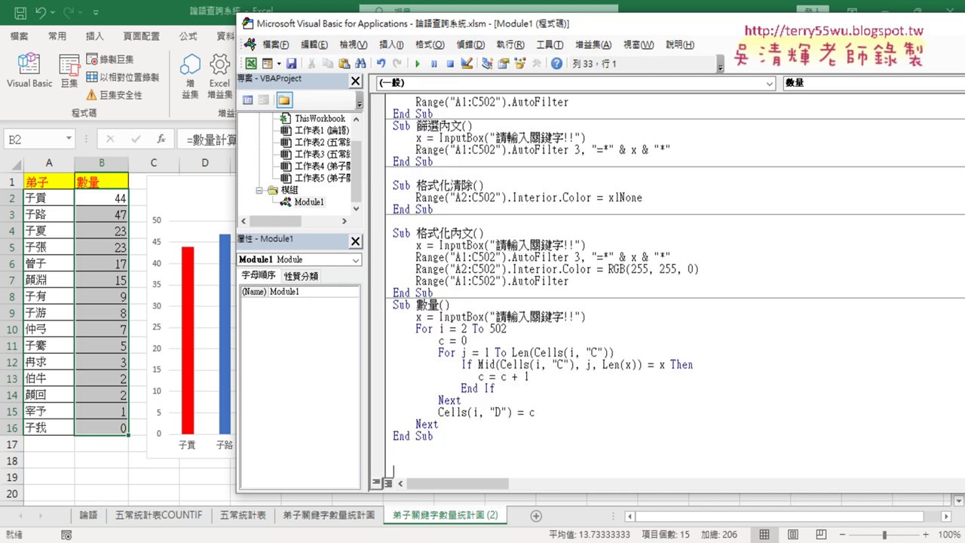
key("ctrl+v")
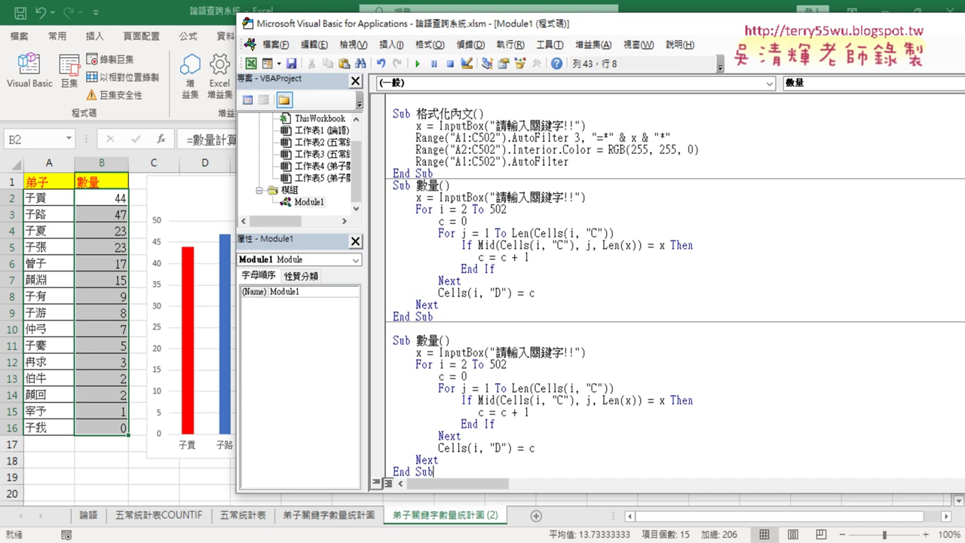
- Change the copied procedure's Sub keyword to Function, so it ends with End Function
scroll(452, 376, "down", 1)
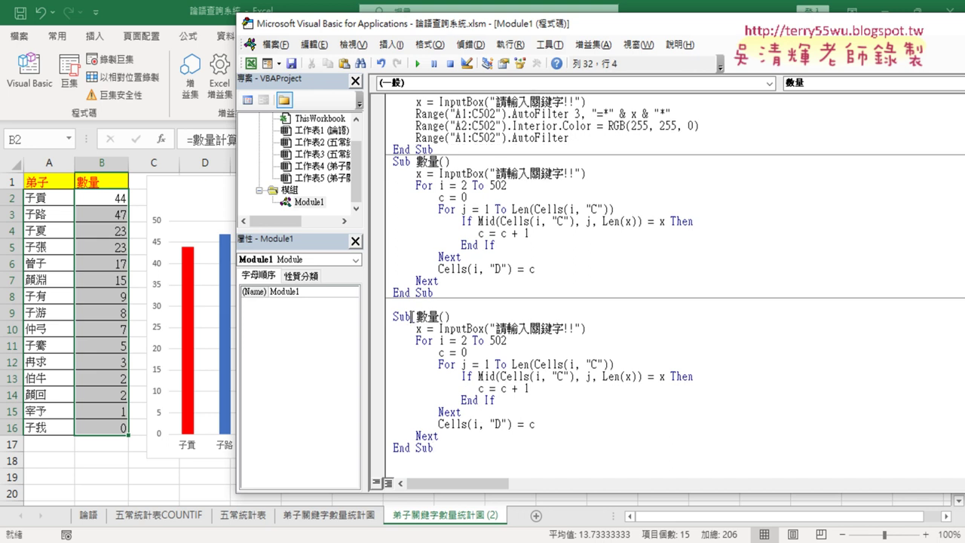
double_click(406, 317)
type("f")
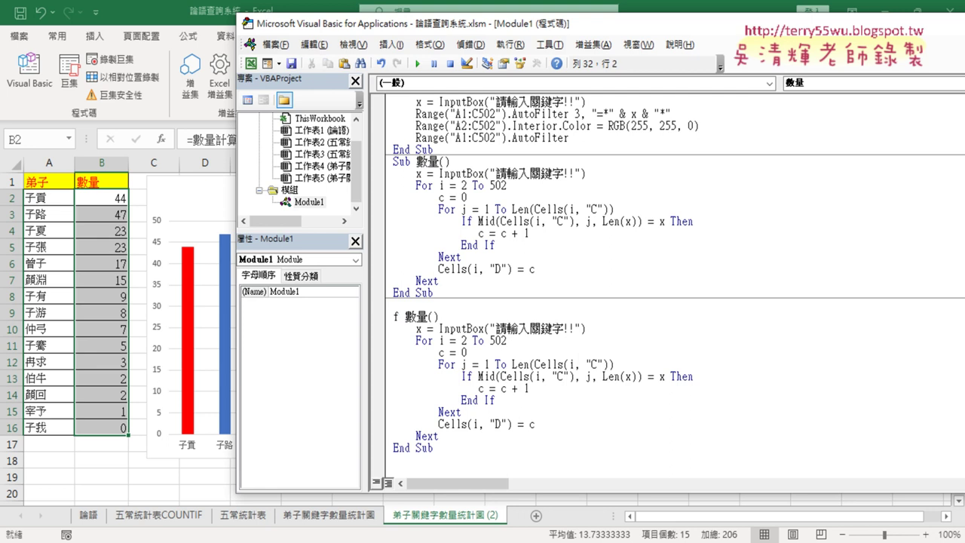
type("uncti")
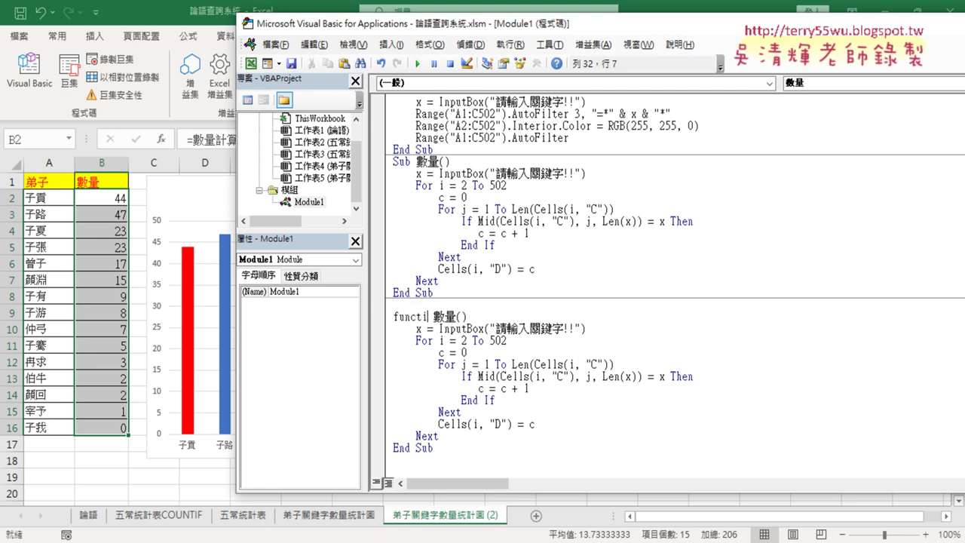
type("on")
key("Down")
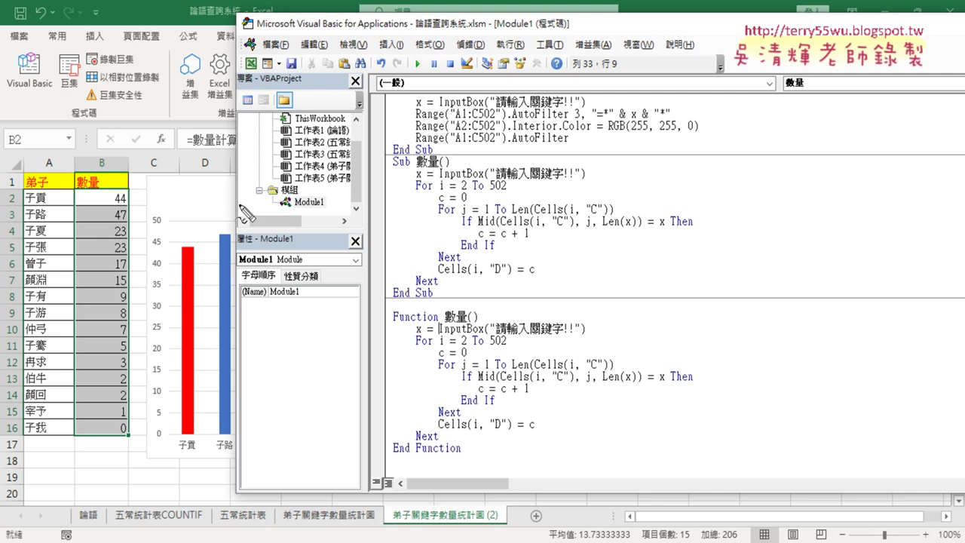
- Add 關鍵字 as the parameter of Function 數量
mouse_move(45, 203)
left_mouse_down()
mouse_move(50, 187)
mouse_move(257, 121)
mouse_move(490, 260)
mouse_move(471, 309)
mouse_move(479, 299)
left_mouse_up()
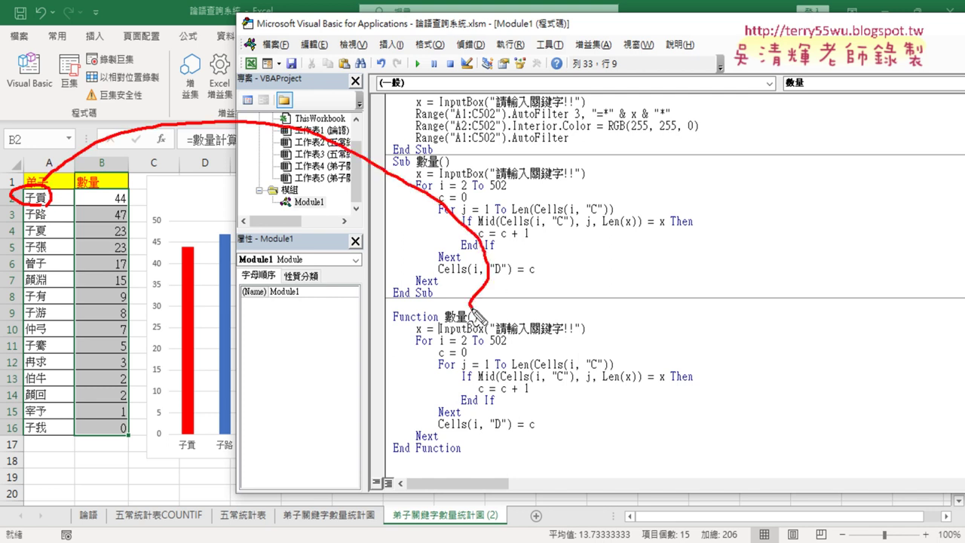
key("Escape")
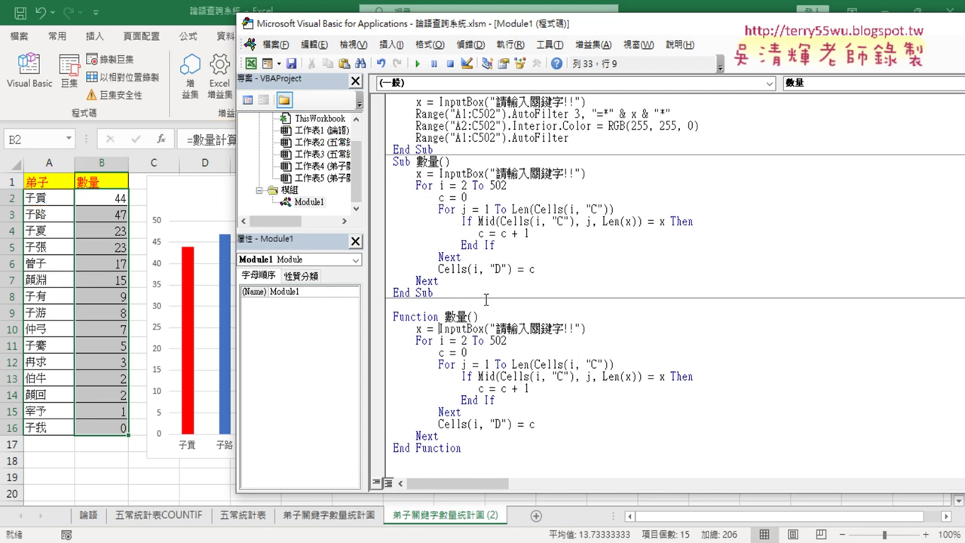
left_click_drag(563, 329, 531, 330)
left_click(472, 316)
key("ctrl+v")
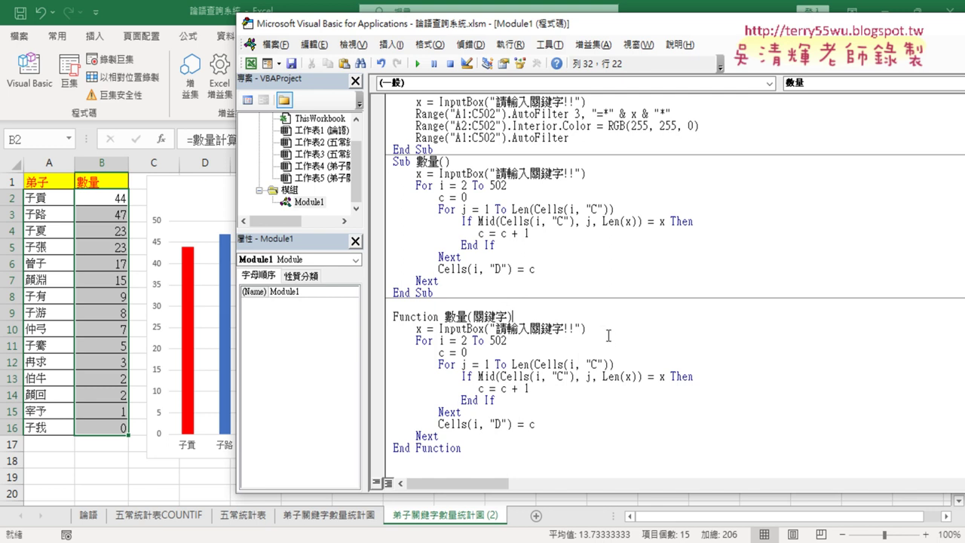
- Delete the InputBox prompt so the line reads x = 關鍵字
left_click_drag(586, 329, 439, 329)
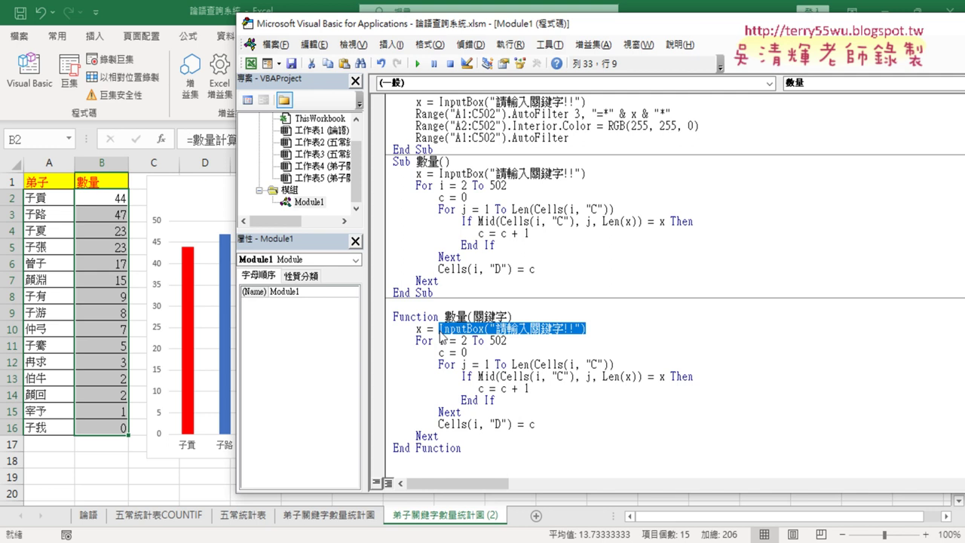
left_click_drag(439, 329, 529, 329)
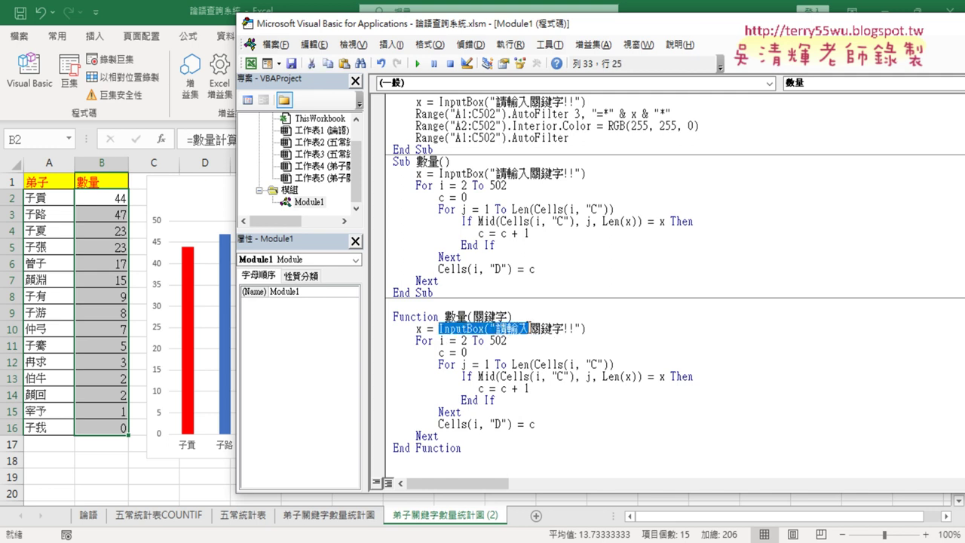
key("Delete")
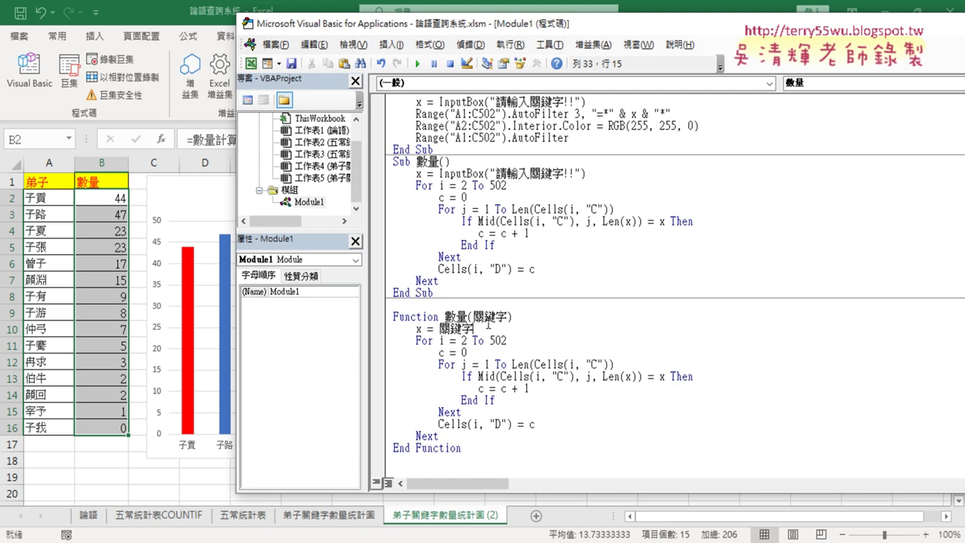
left_click(461, 330)
mouse_move(64, 193)
left_mouse_down()
mouse_move(67, 202)
mouse_move(497, 306)
mouse_move(460, 330)
mouse_move(421, 332)
left_mouse_up()
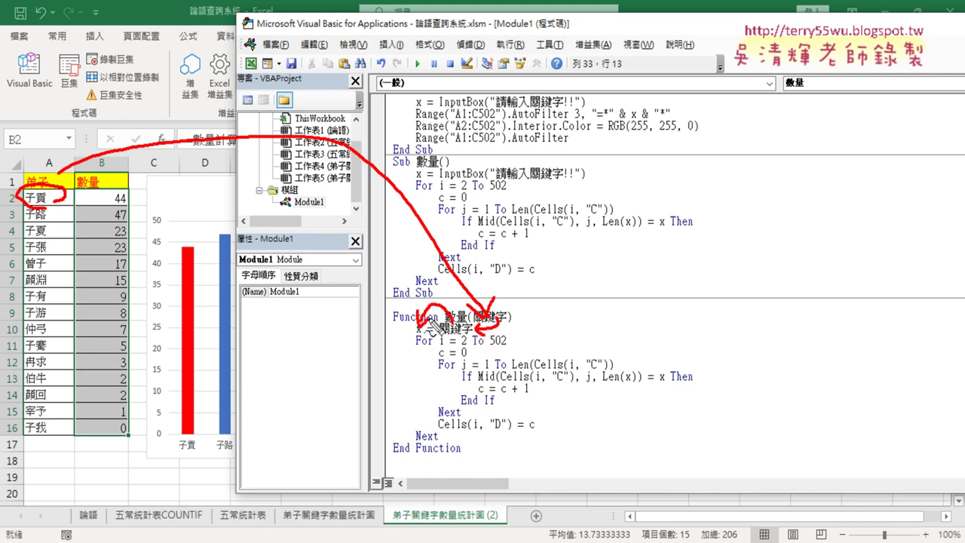
left_click_drag(655, 383, 667, 384)
mouse_move(527, 436)
left_mouse_down()
mouse_move(540, 435)
mouse_move(527, 415)
left_mouse_up()
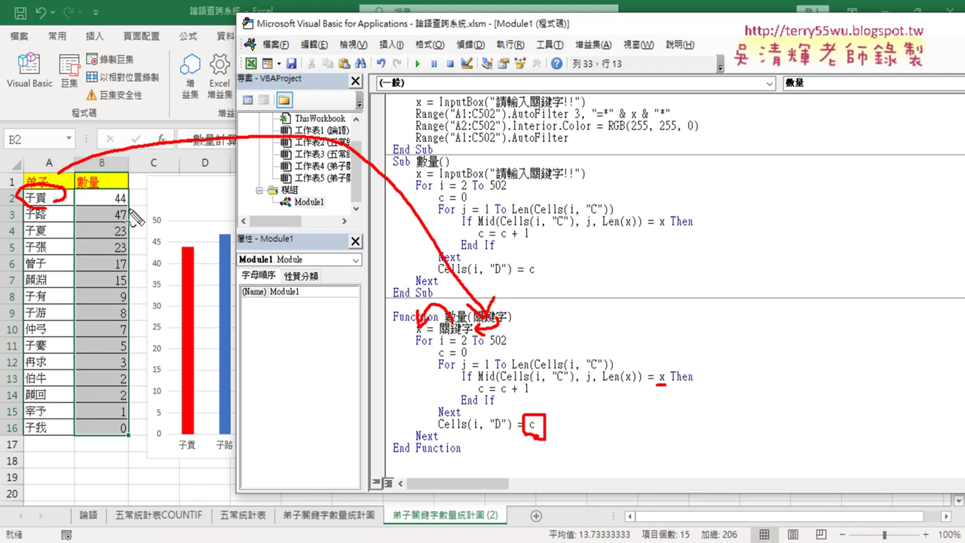
mouse_move(103, 205)
left_mouse_down()
mouse_move(132, 199)
mouse_move(107, 210)
left_mouse_up()
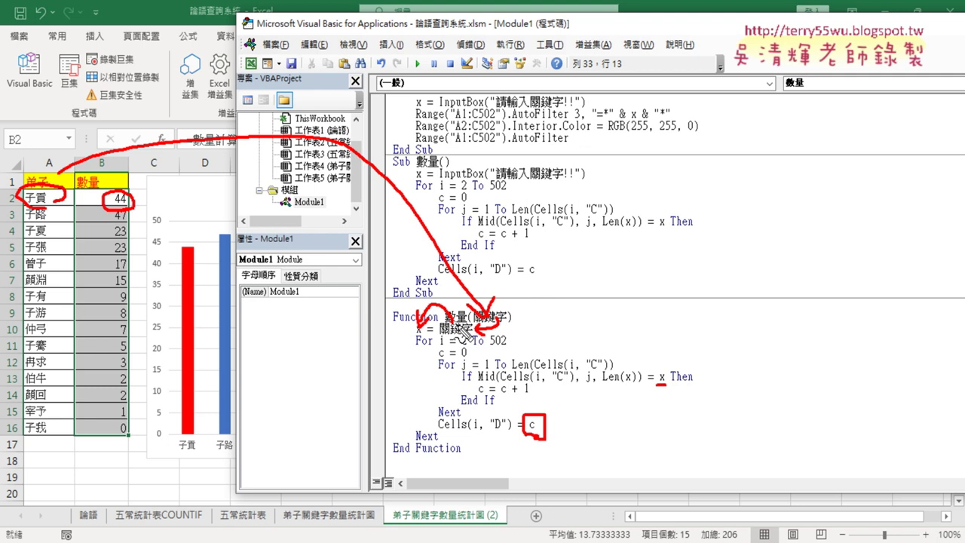
key("Escape")
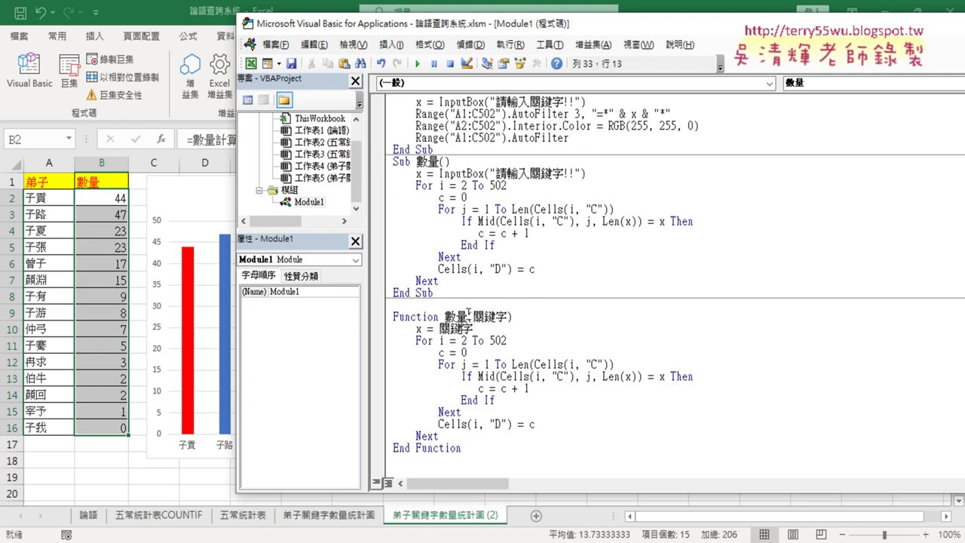
- Rename the function from 數量 to 數量計算
left_click(468, 317)
type("□")
key("BackSpace")
type("季ㄙㄨㄢ")
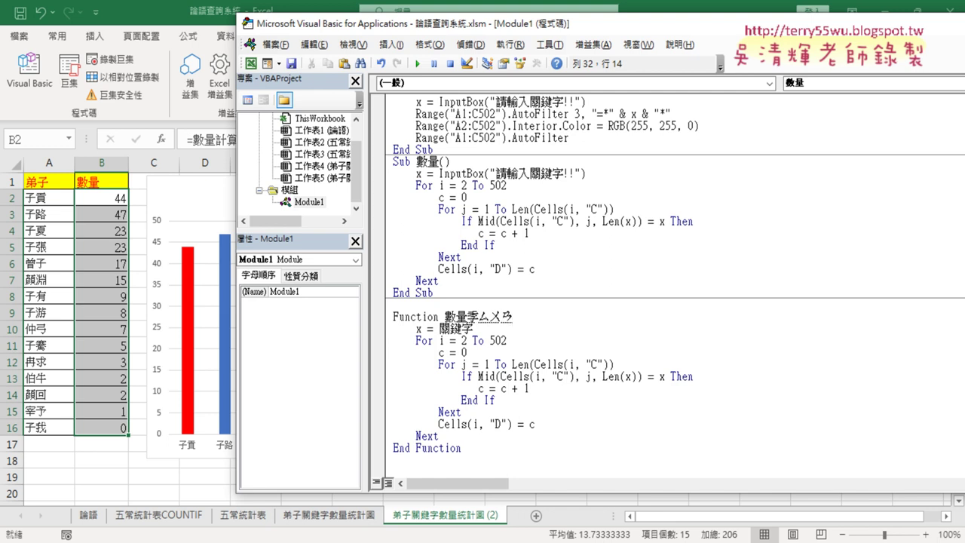
type("計算(關鍵字")
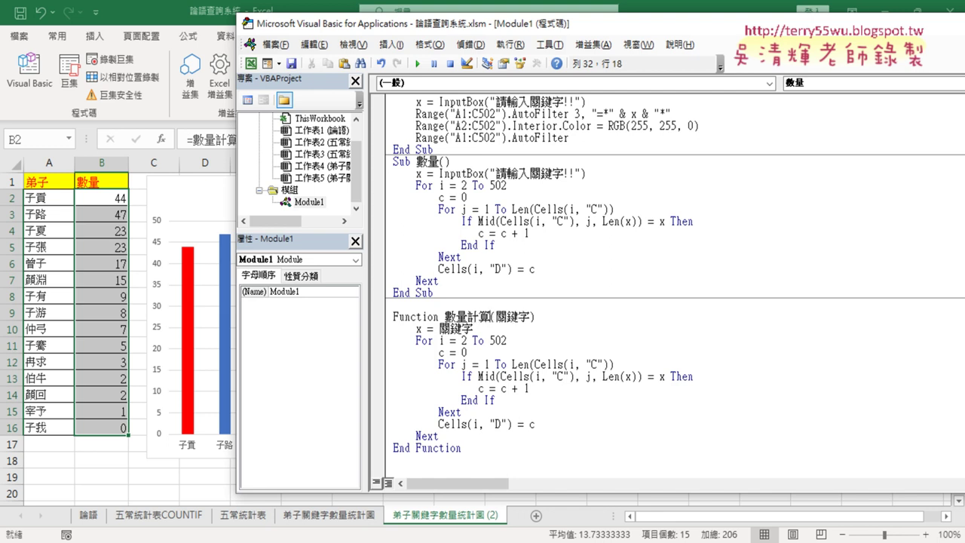
left_click(669, 302)
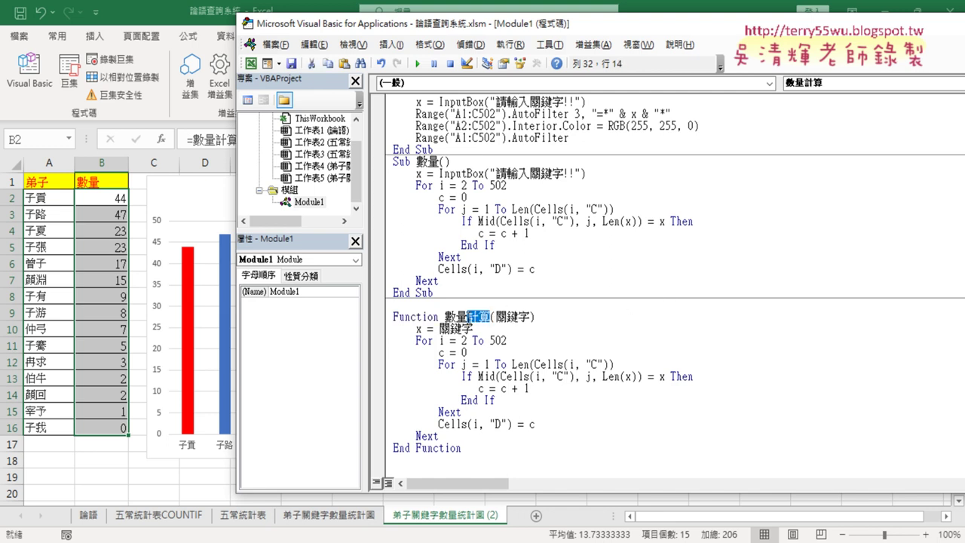
- Replace Cells(i, "D") with 數量計算 so the result line reads 數量計算 = c
left_click_drag(493, 317, 445, 316)
right_click(463, 317)
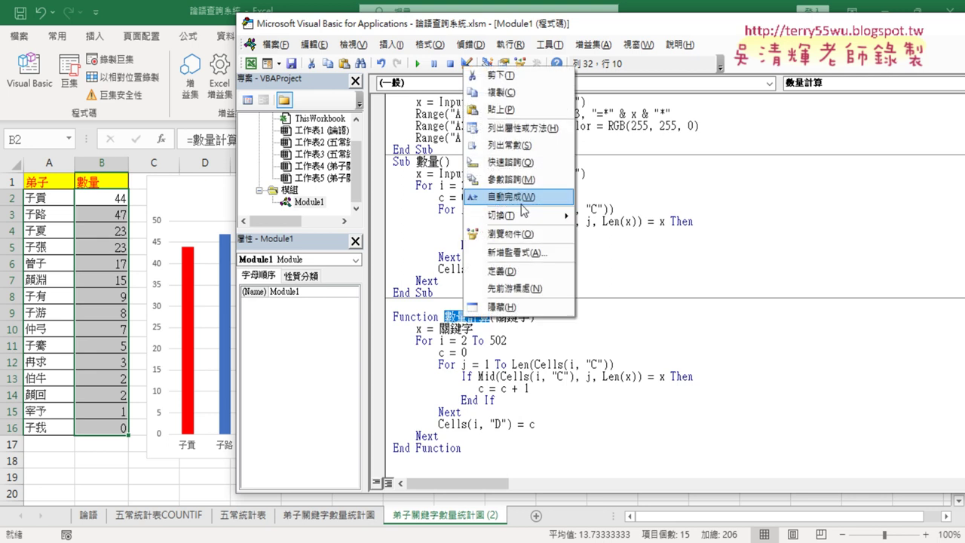
left_click(520, 92)
left_click_drag(512, 424, 440, 424)
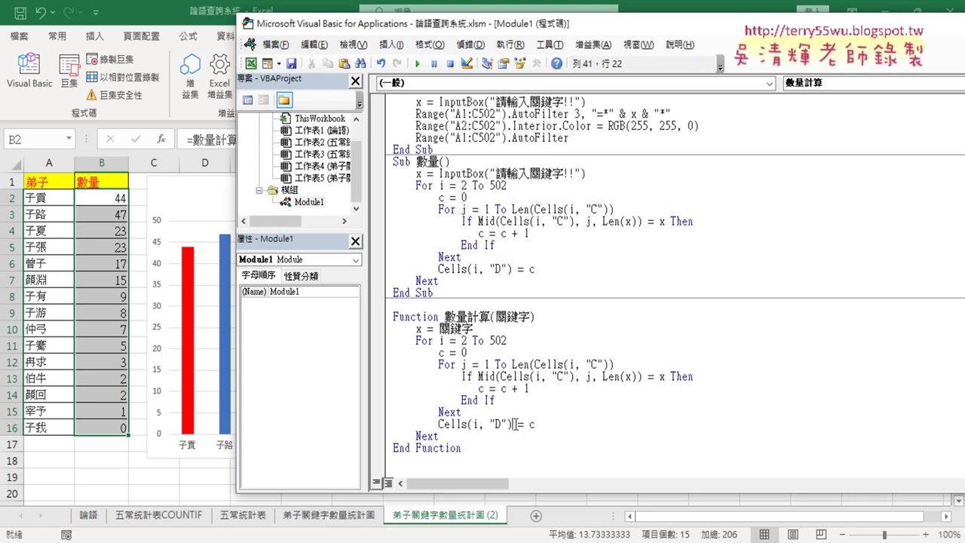
right_click(452, 424)
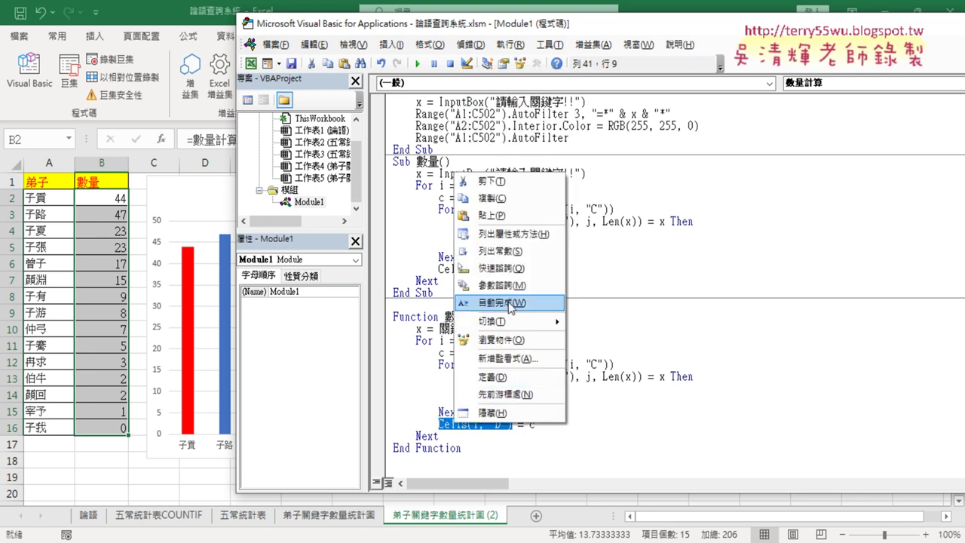
left_click(482, 217)
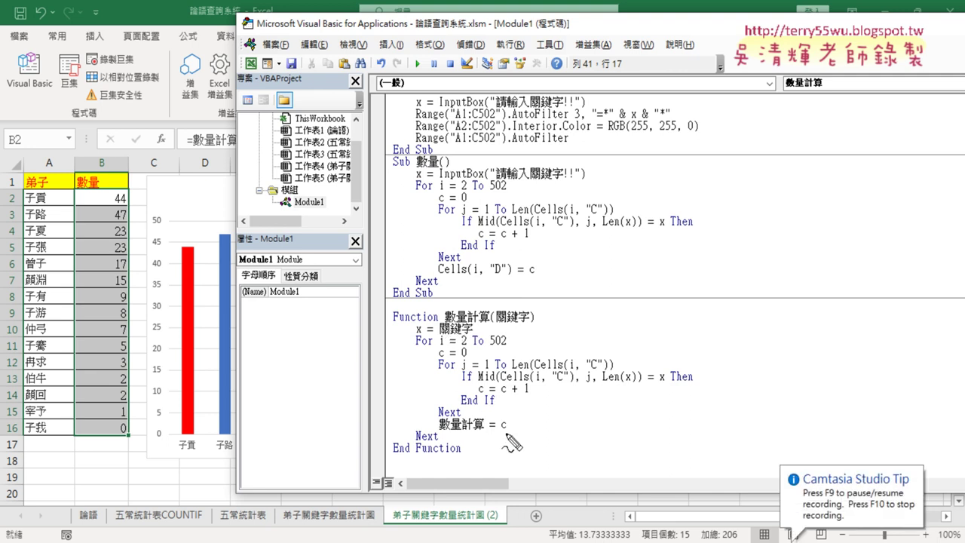
left_click_drag(507, 443, 481, 428)
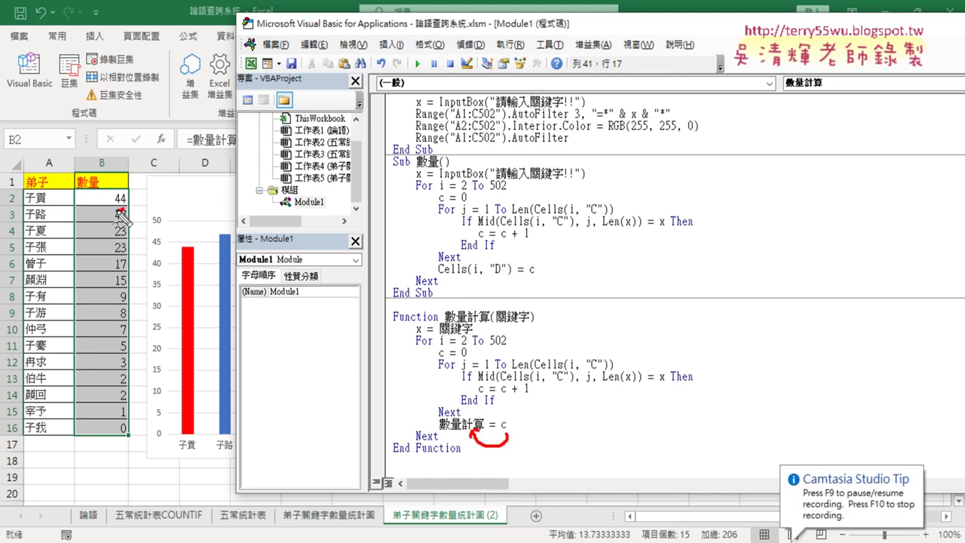
left_click_drag(121, 213, 125, 185)
mouse_move(437, 421)
left_mouse_down()
mouse_move(387, 424)
mouse_move(138, 225)
mouse_move(154, 218)
left_mouse_up()
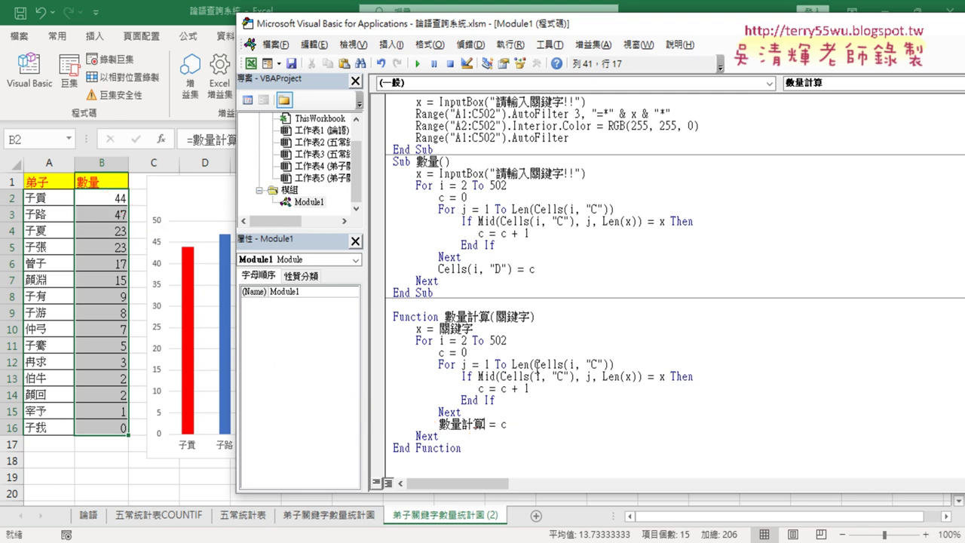
left_click_drag(535, 364, 608, 365)
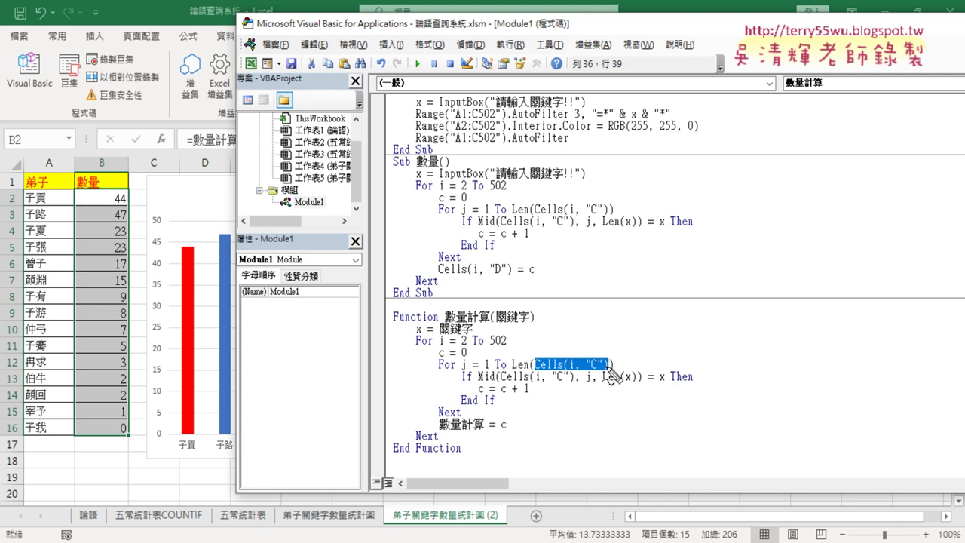
mouse_move(495, 529)
left_mouse_down()
mouse_move(410, 532)
mouse_move(488, 511)
left_mouse_up()
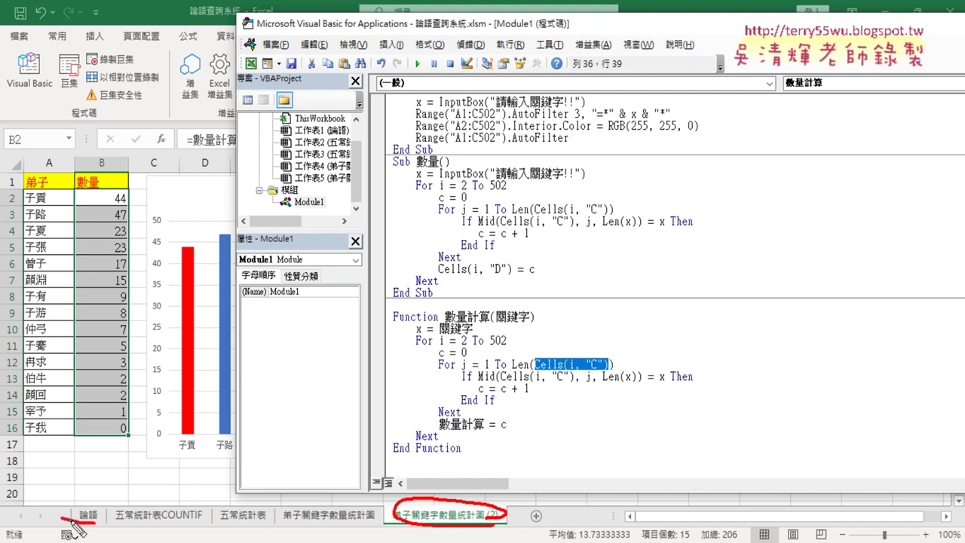
left_click_drag(89, 522, 101, 518)
mouse_move(455, 494)
left_mouse_down()
mouse_move(100, 483)
mouse_move(128, 499)
left_mouse_up()
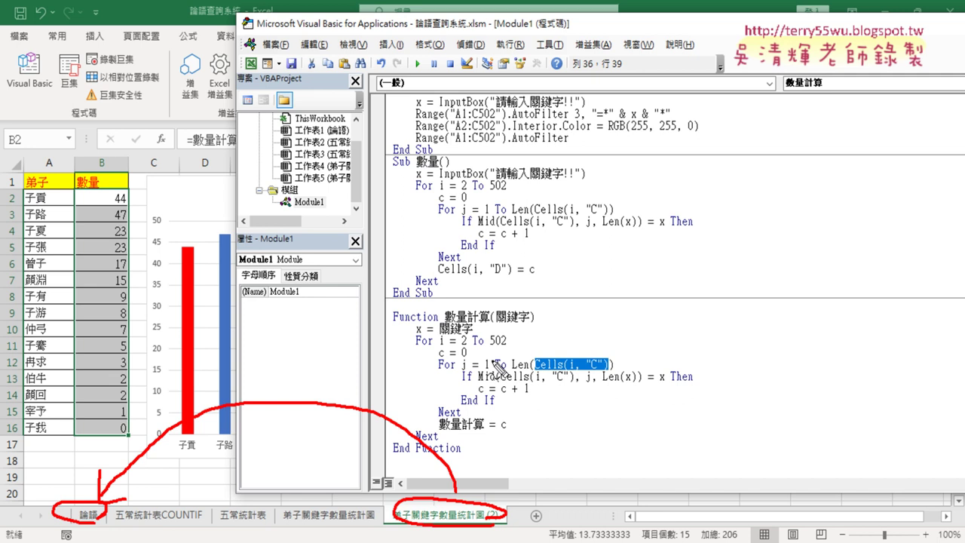
key("Escape")
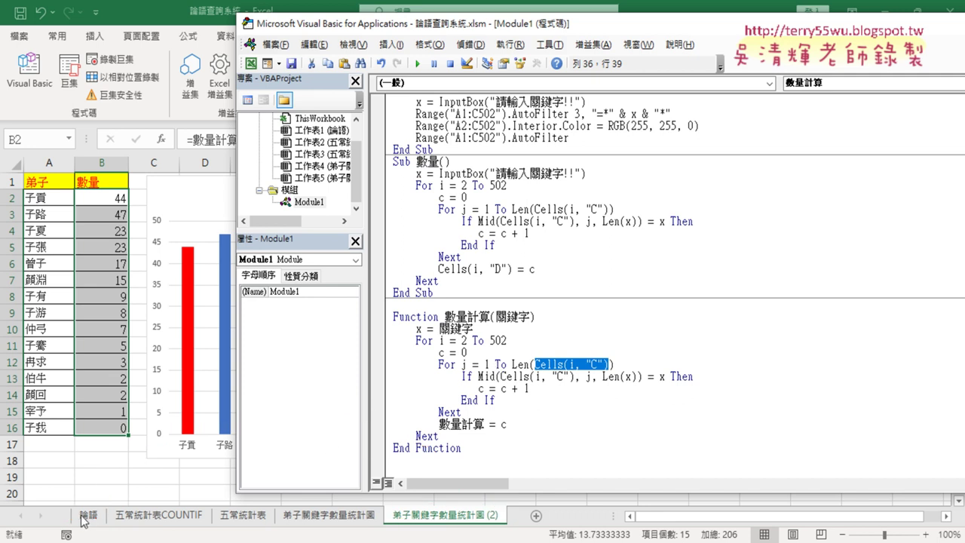
- Check the 論語 sheet's data, then reopen the Module1 code
left_click(88, 516)
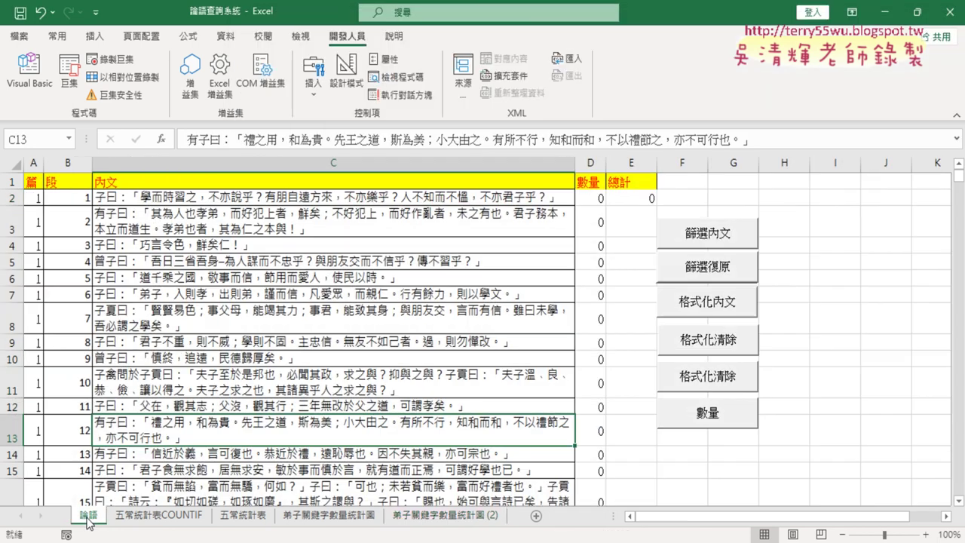
left_click(324, 198)
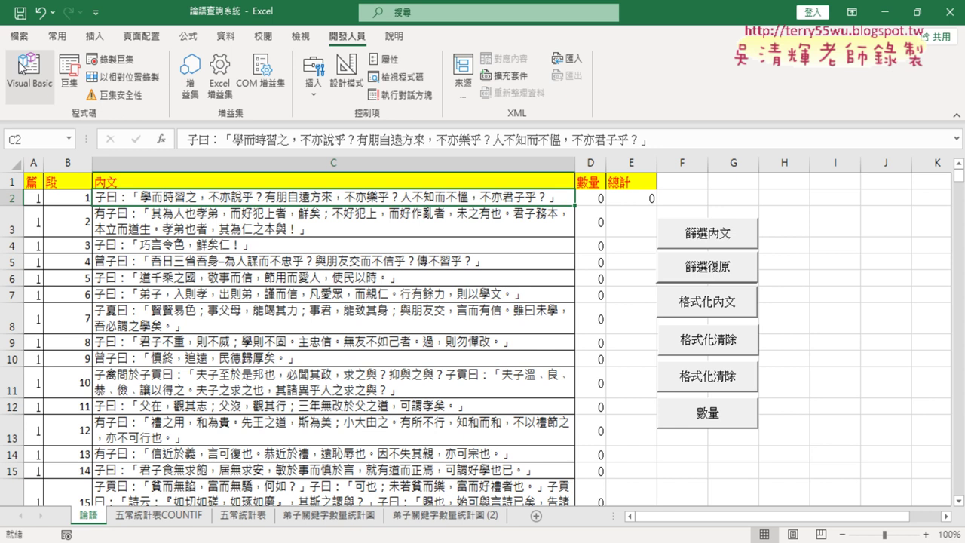
left_click(71, 199)
left_click(446, 516)
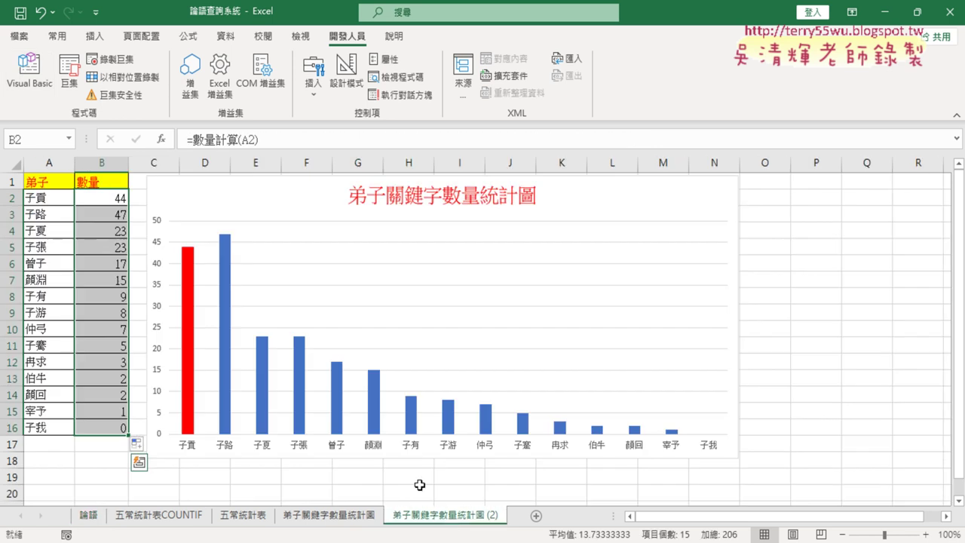
left_click(29, 71)
- Prefix Cells(i, "C") in the For j line with Sheets(1)
left_click(536, 368)
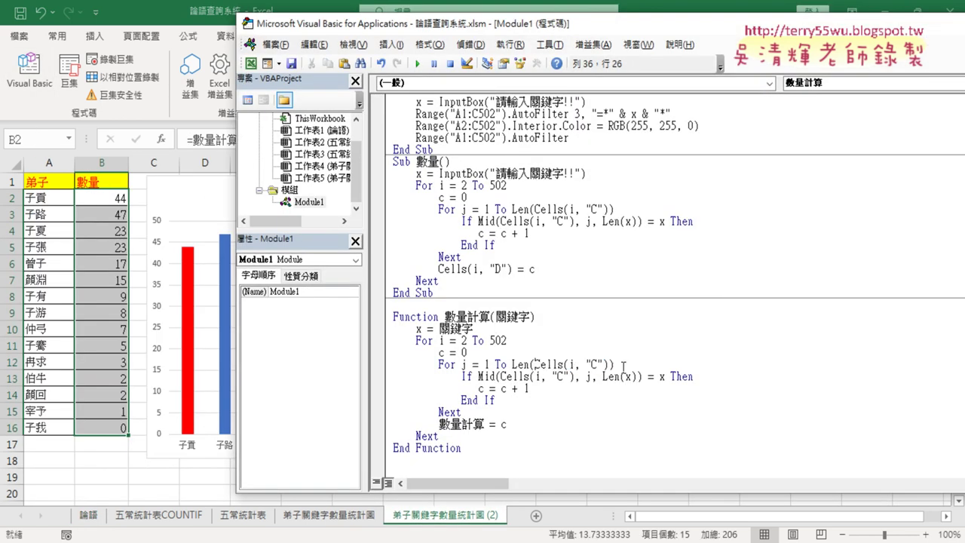
key("BackSpace")
type("sheets")
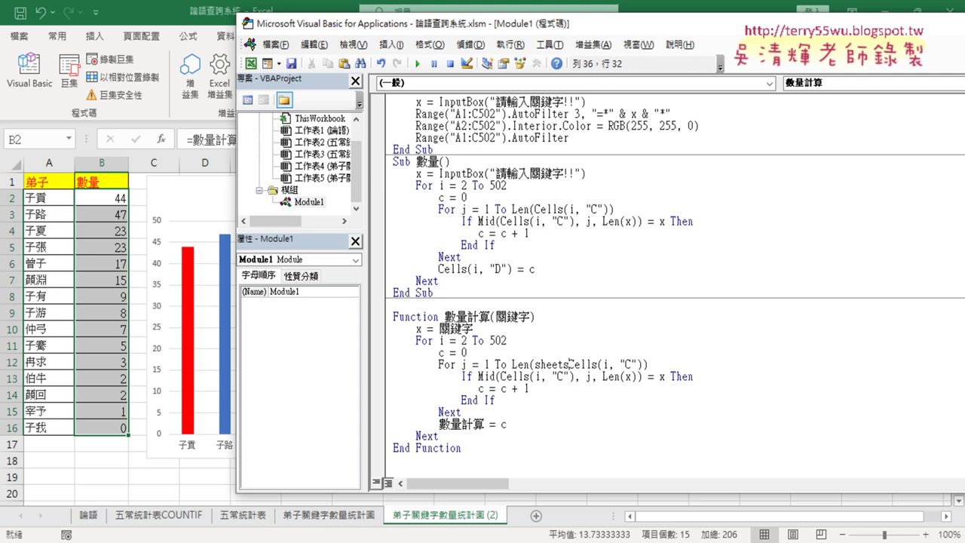
type("(")
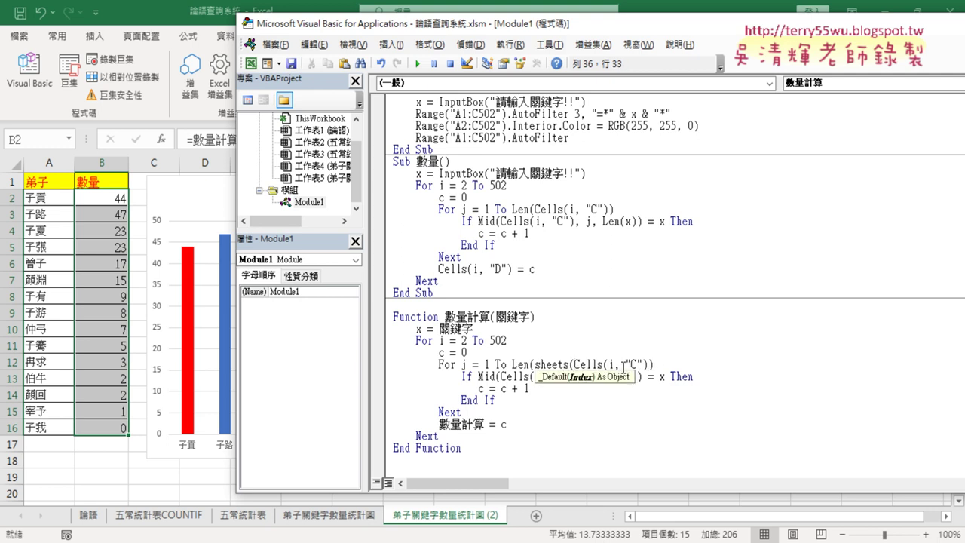
type("1)")
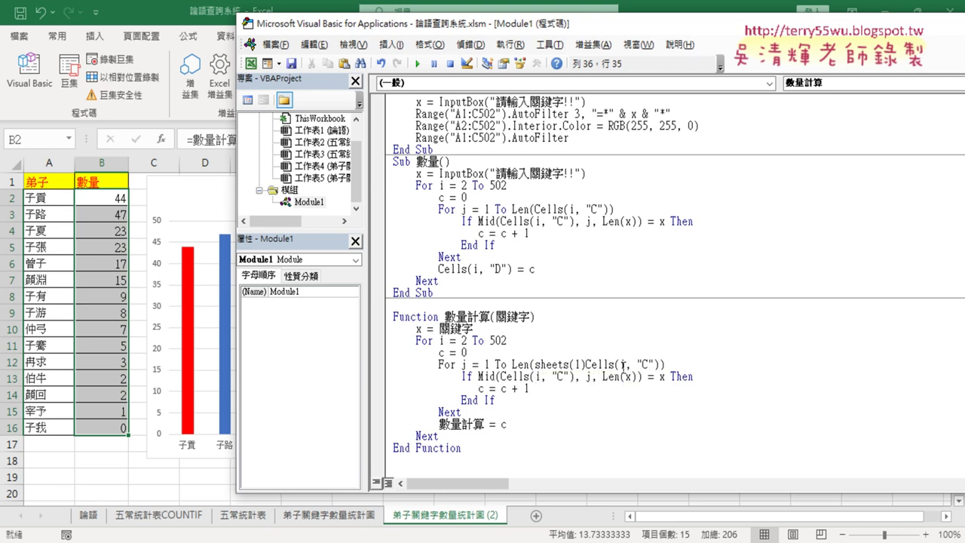
type(".")
key("Up")
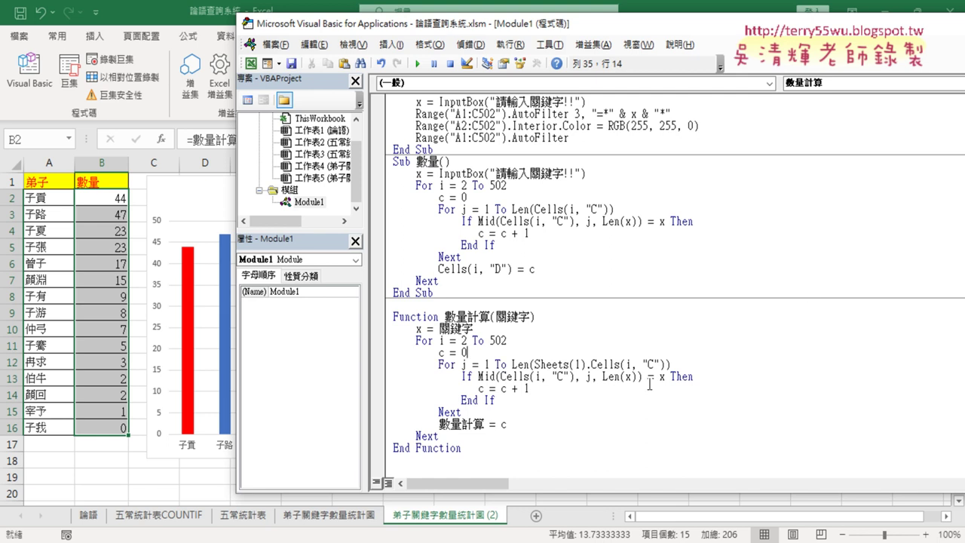
- Copy the Sheets(1). prefix and paste it before Cells in the If Mid line
left_click_drag(592, 363, 536, 363)
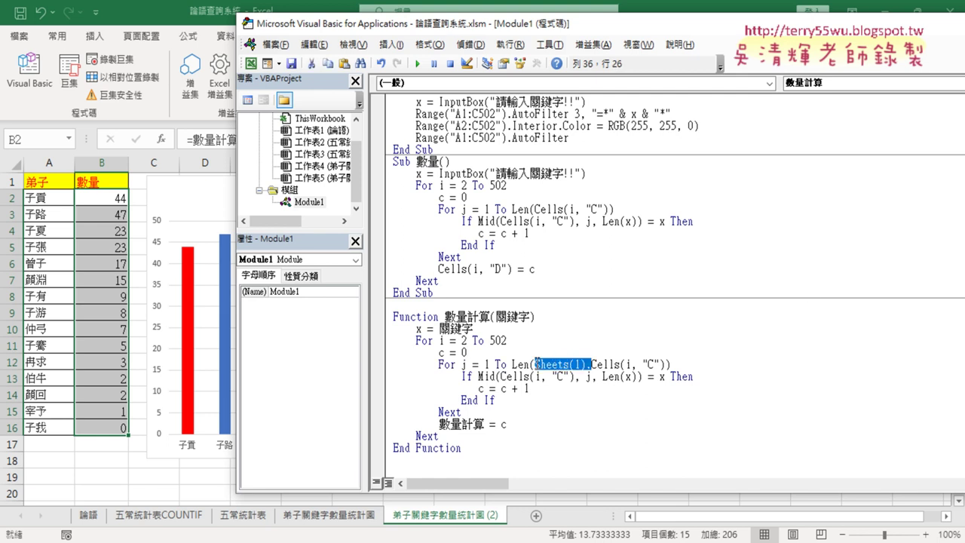
right_click(549, 369)
left_click(621, 144)
left_click(501, 376)
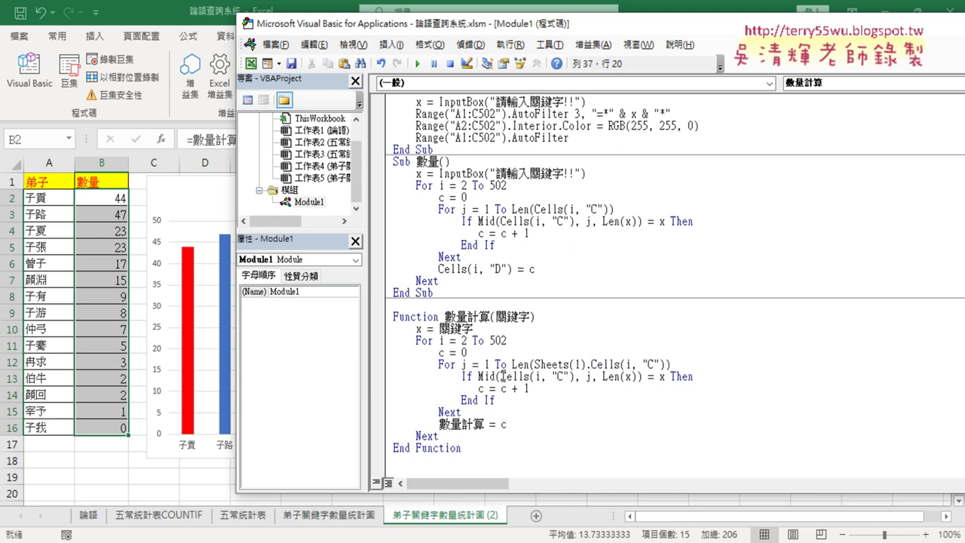
right_click(501, 380)
left_click(537, 167)
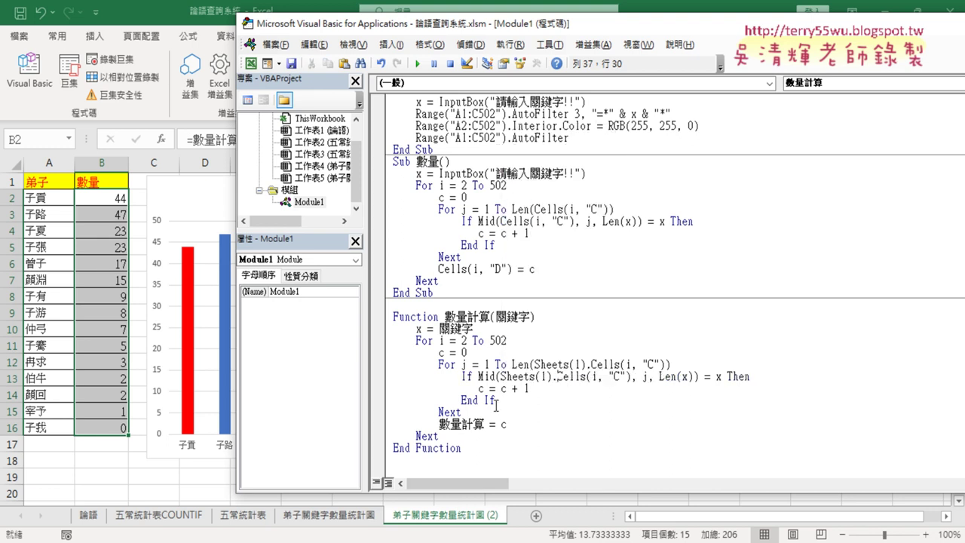
left_click(584, 420)
left_click(603, 364)
left_click_drag(501, 375, 556, 377)
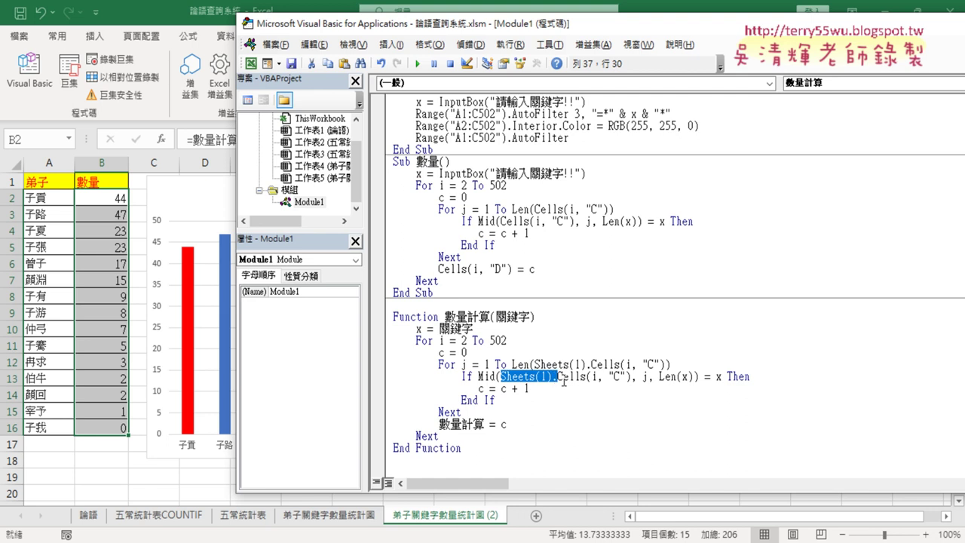
left_click_drag(468, 352, 439, 352)
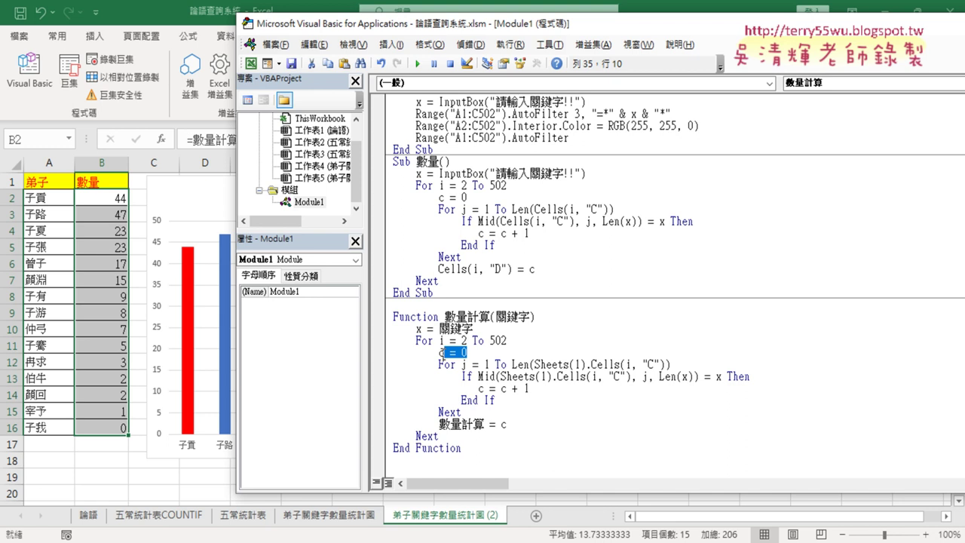
- Move c = 0 above the For i = 2 To 502 loop and return to the worksheet
left_click(489, 329)
key("Return")
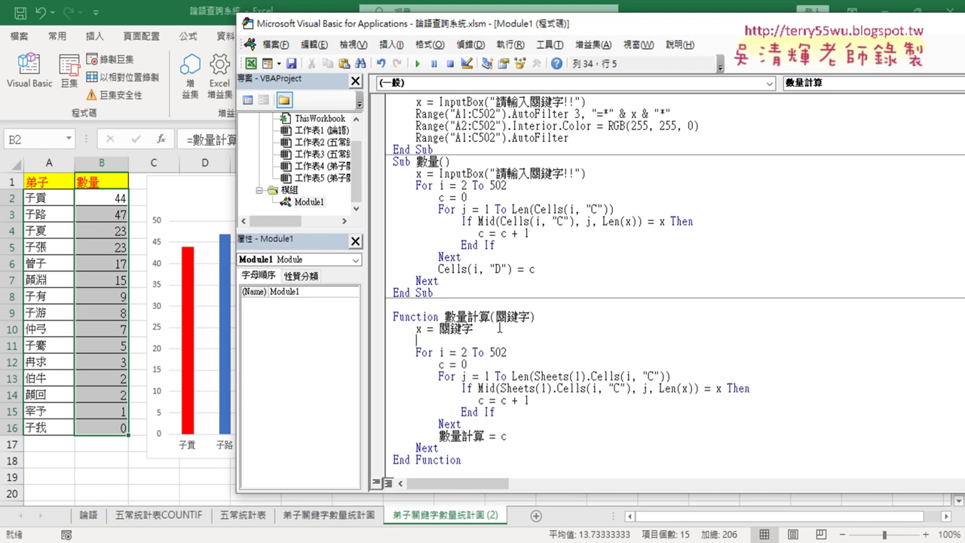
mouse_move(468, 364)
left_mouse_down()
mouse_move(438, 364)
mouse_move(419, 341)
left_mouse_up()
left_click(511, 352)
key("Delete")
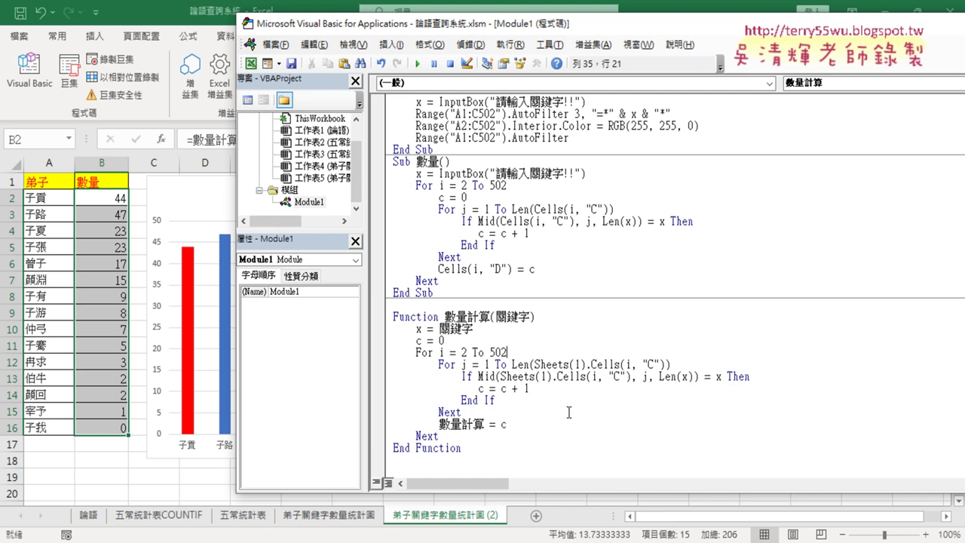
left_click(107, 198)
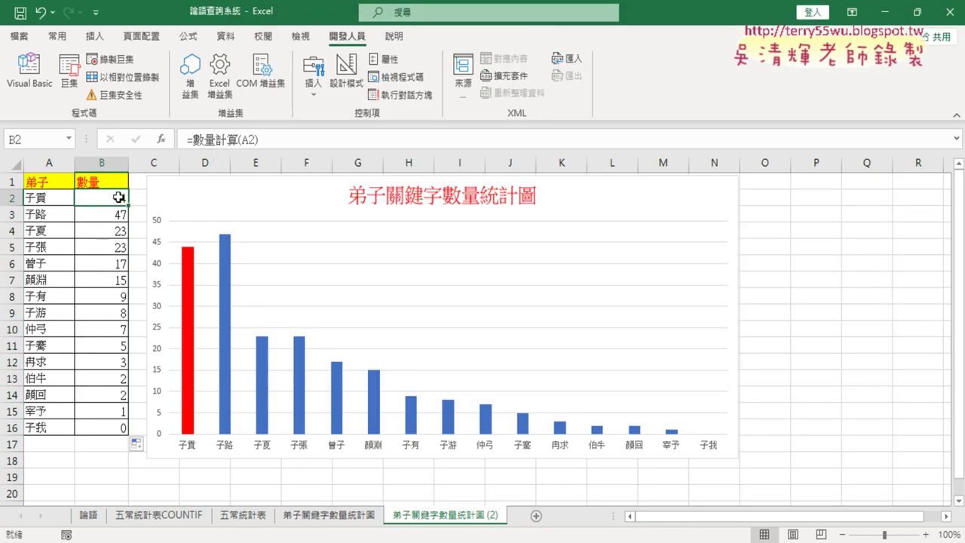
- Delete the 數量 counts in B2:B16, then start the Insert Function dialog for cell B2
key("ctrl+shift+Down")
key("Delete")
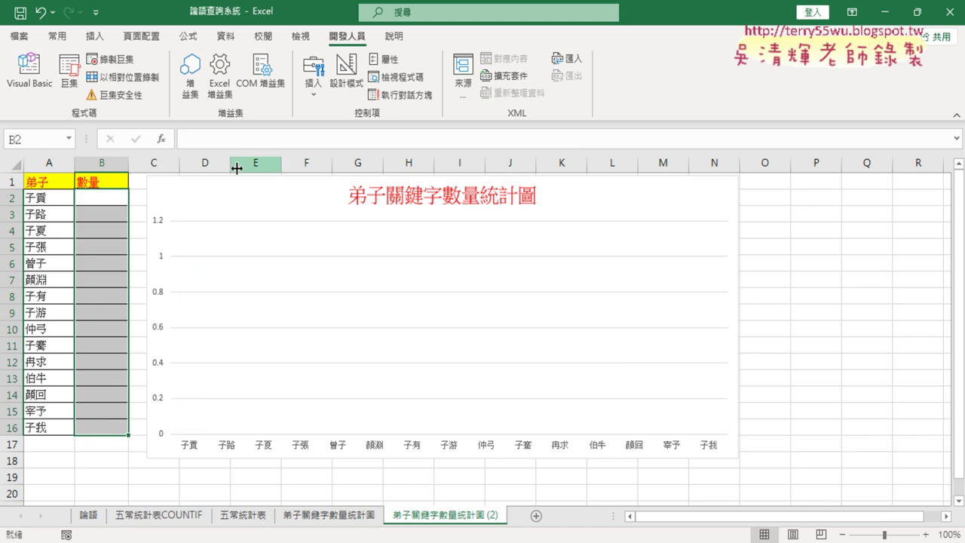
left_click(31, 83)
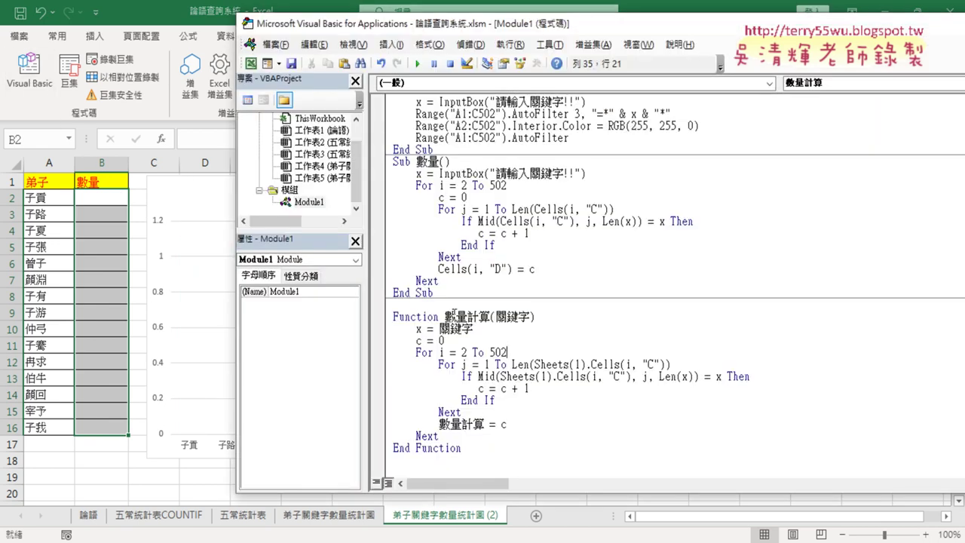
left_click(100, 202)
left_click(161, 139)
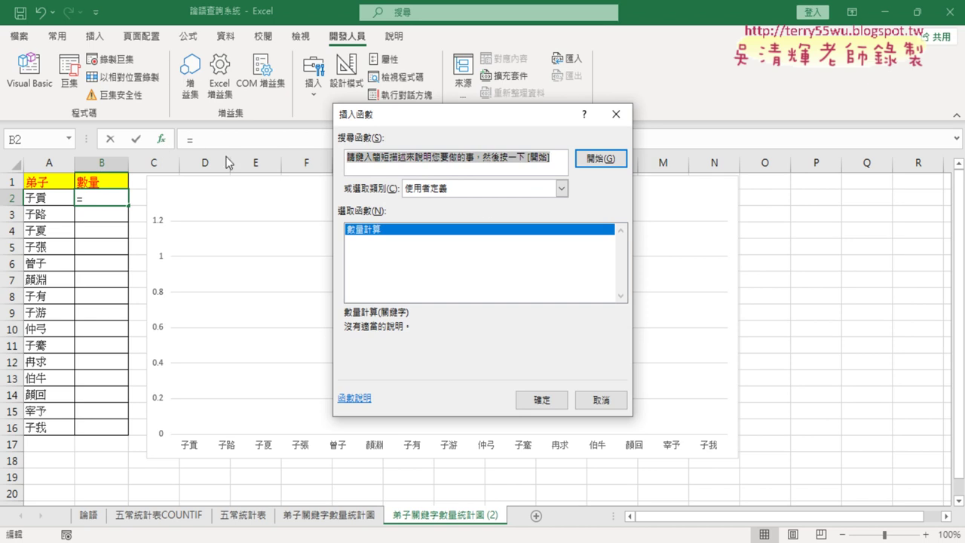
- Insert the user-defined 數量計算 with 關鍵字 A2 into B2, returning 44 for 子貢
left_click(486, 190)
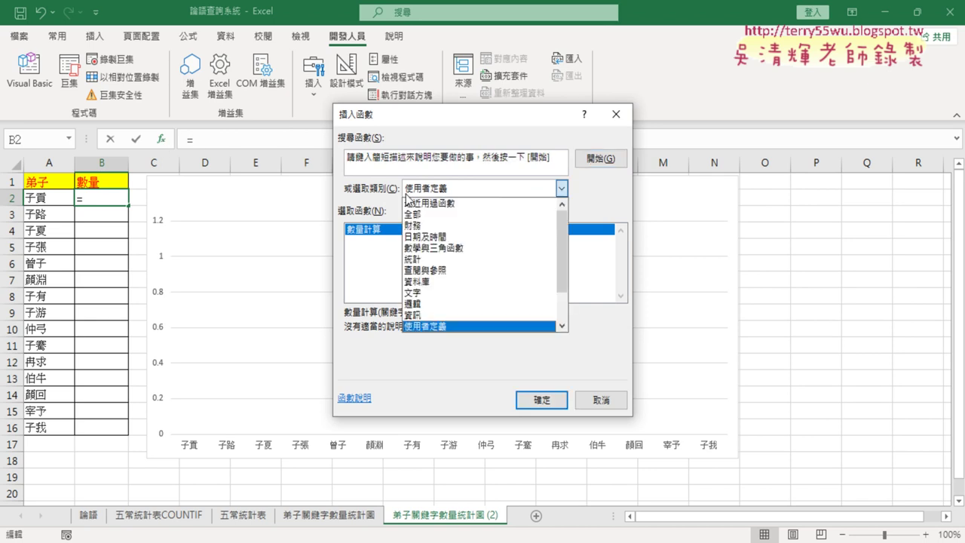
left_click(374, 231)
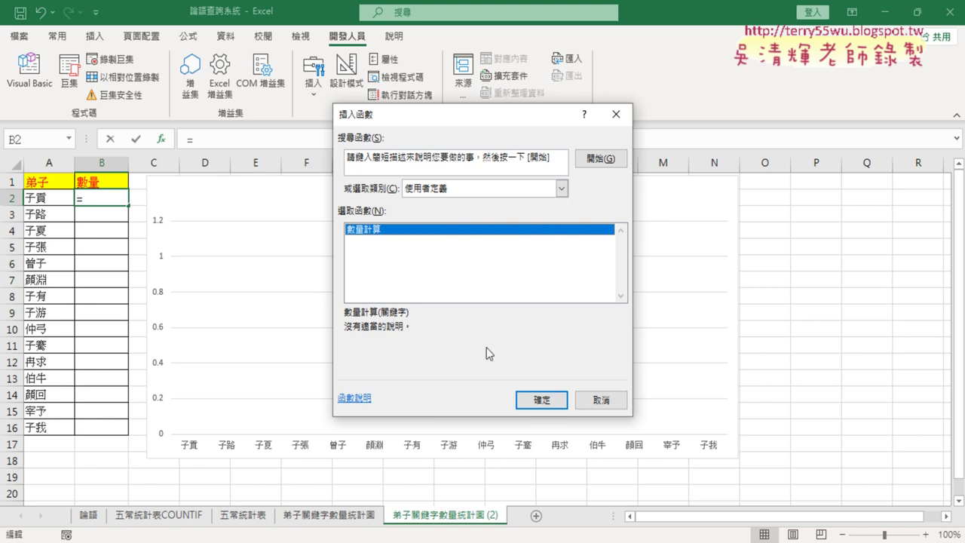
left_click(540, 402)
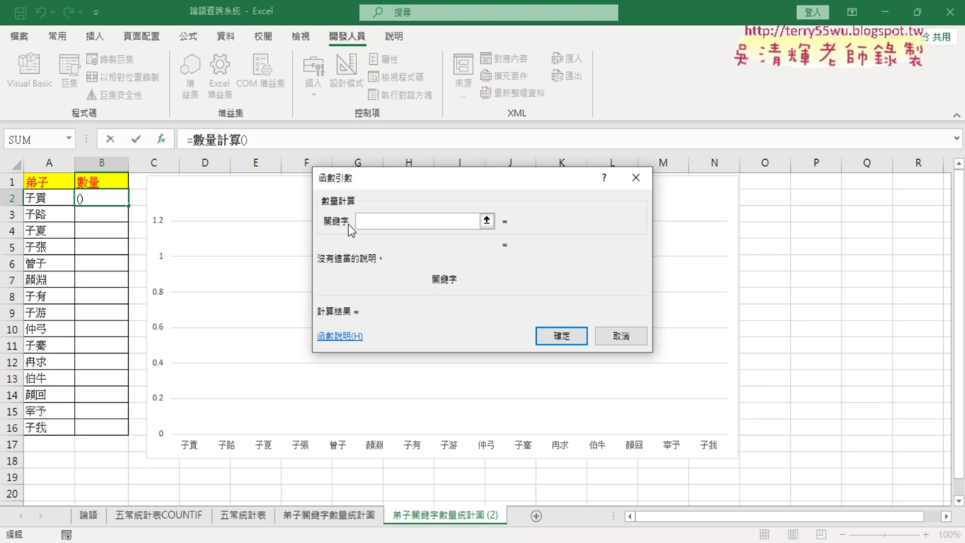
left_click(48, 197)
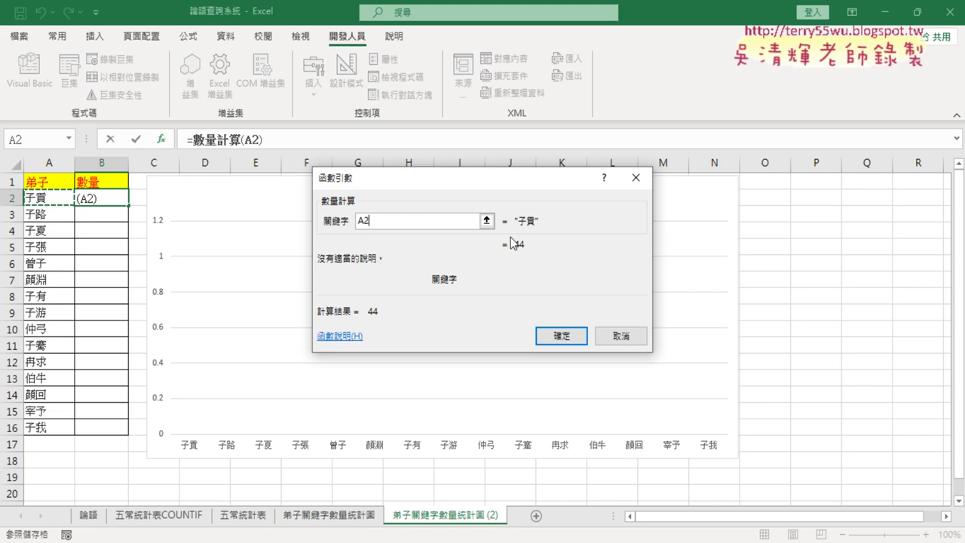
left_click(562, 337)
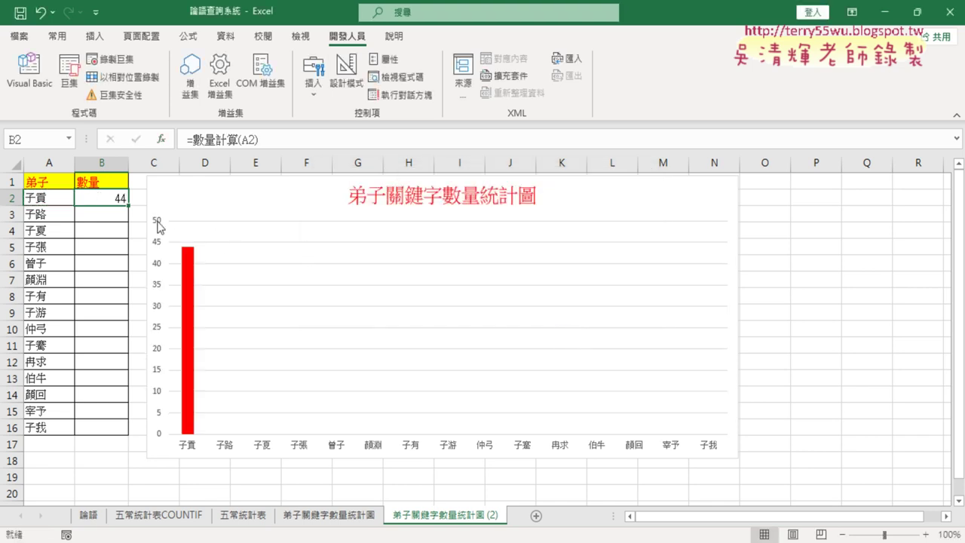
- Fill =數量計算 down to B16, compare with the original chart sheet, and reopen Visual Basic
double_click(129, 205)
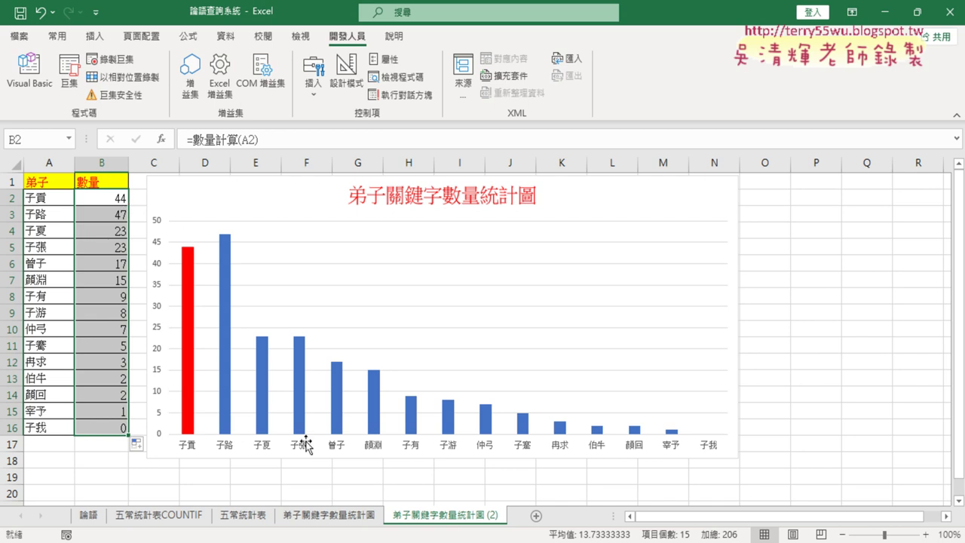
left_click(353, 515)
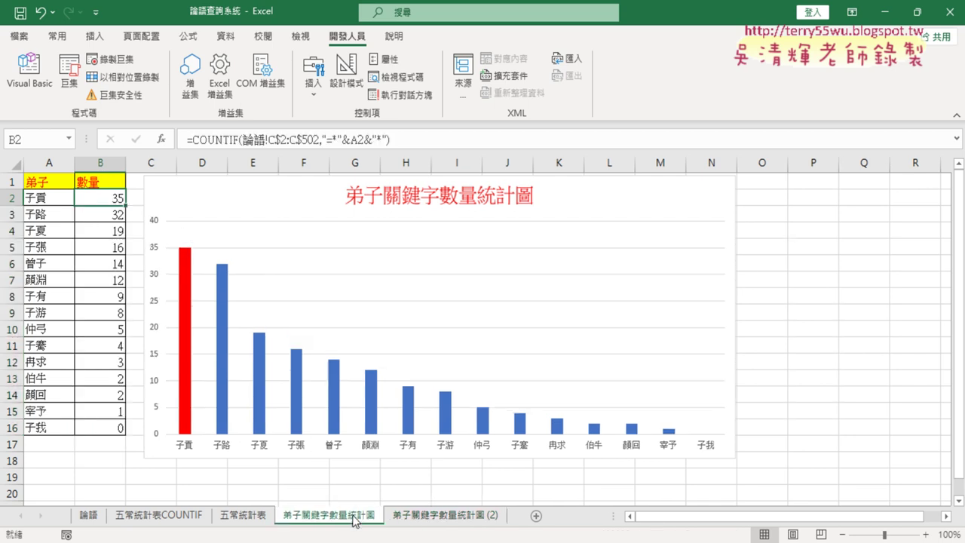
left_click(400, 519)
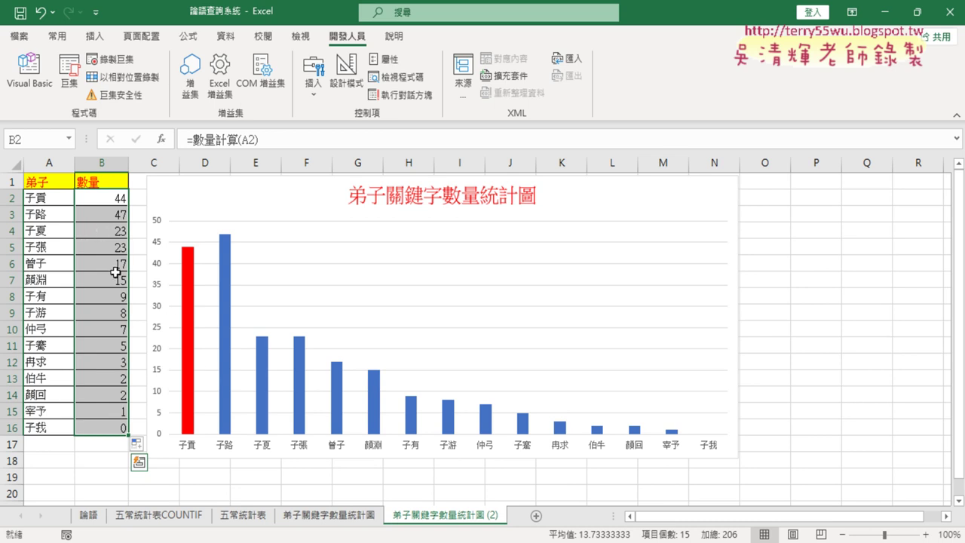
left_click(331, 521)
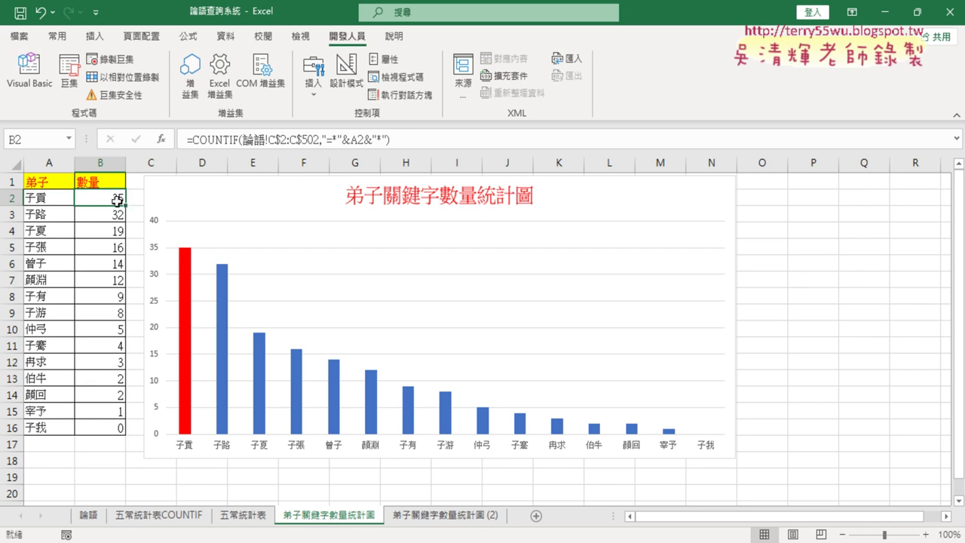
left_click(465, 520)
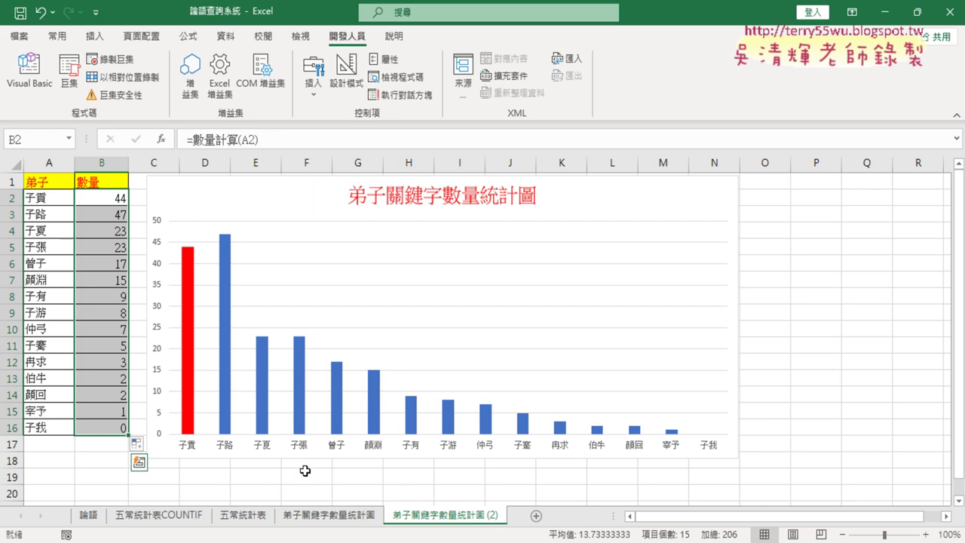
left_click(32, 89)
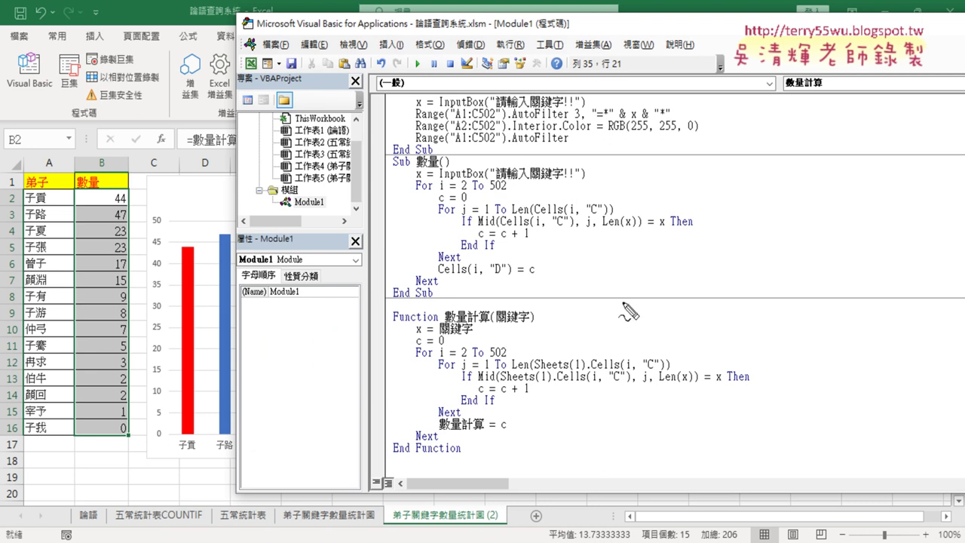
left_click_drag(441, 306, 540, 292)
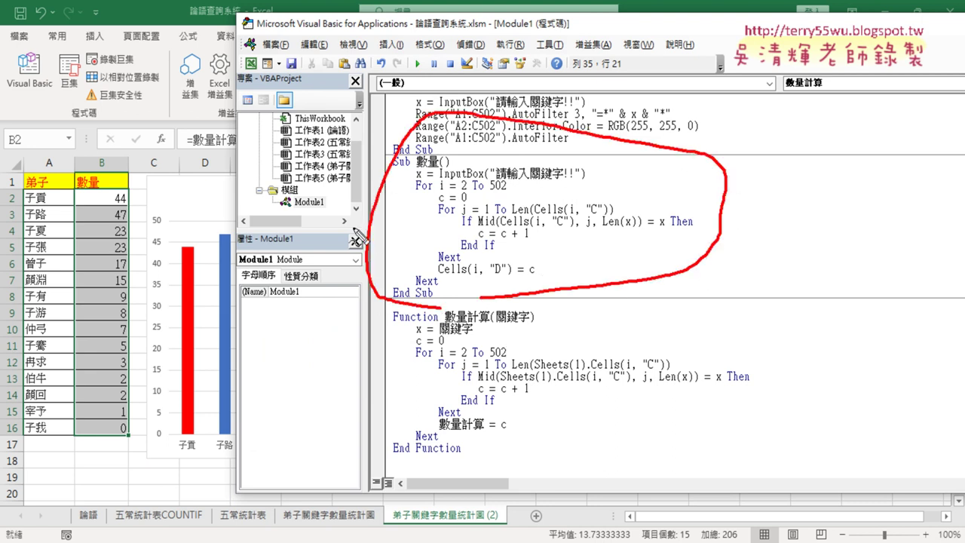
left_click_drag(350, 222, 341, 398)
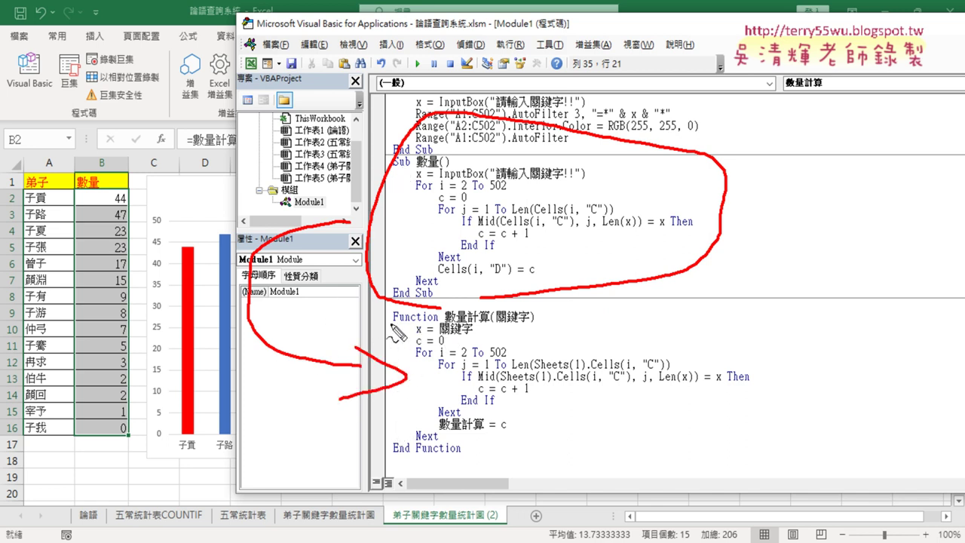
left_click_drag(391, 320, 438, 320)
left_click_drag(391, 171, 410, 169)
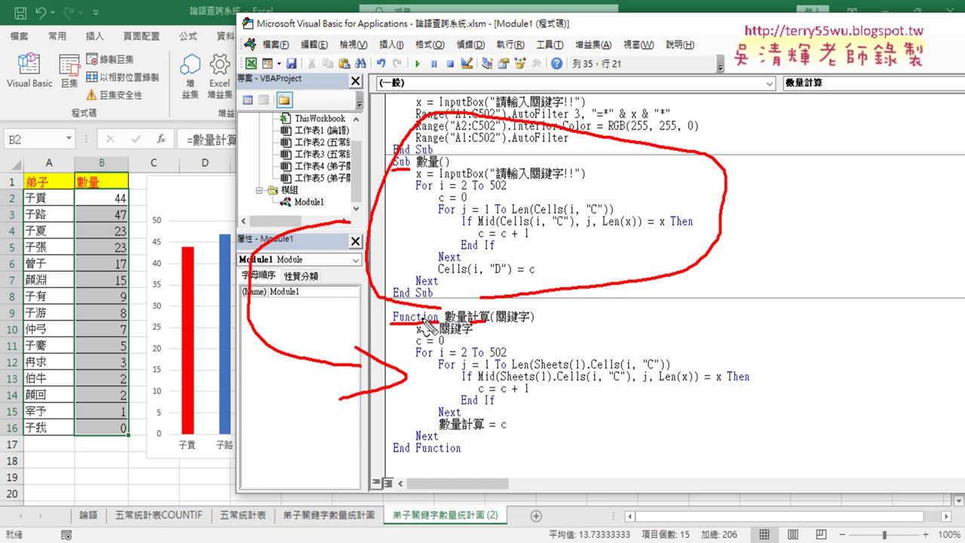
mouse_move(444, 322)
left_mouse_down()
mouse_move(535, 328)
mouse_move(530, 309)
left_mouse_up()
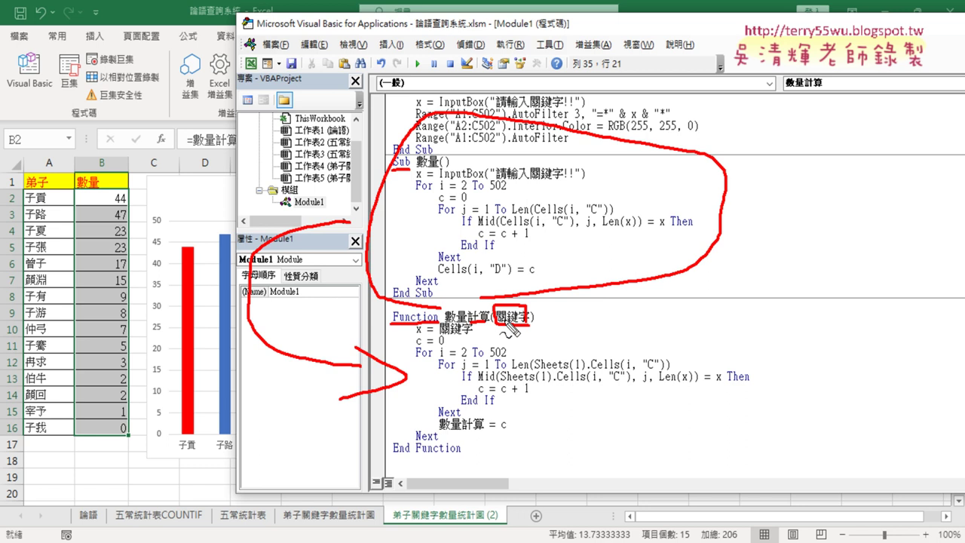
left_click_drag(439, 336, 473, 336)
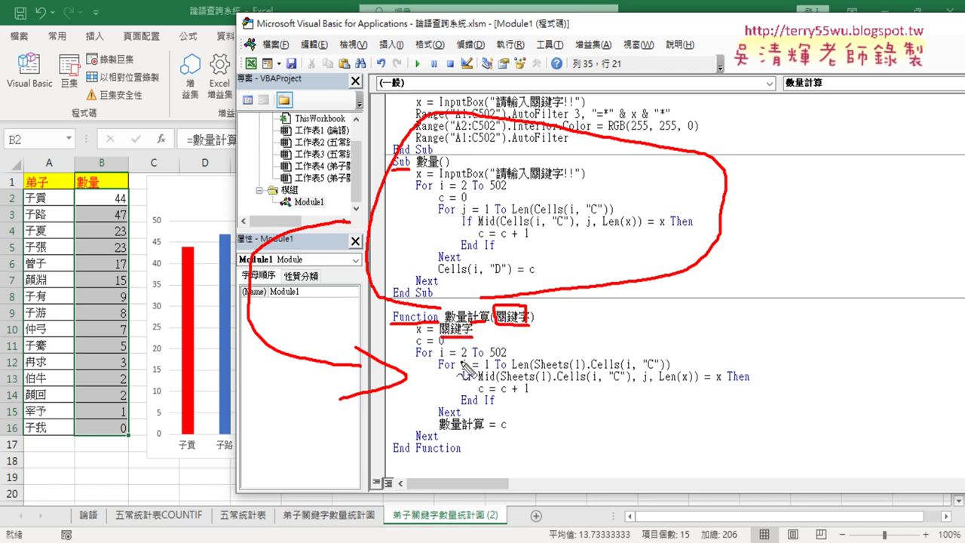
left_click_drag(479, 432, 441, 432)
left_click_drag(502, 276, 453, 277)
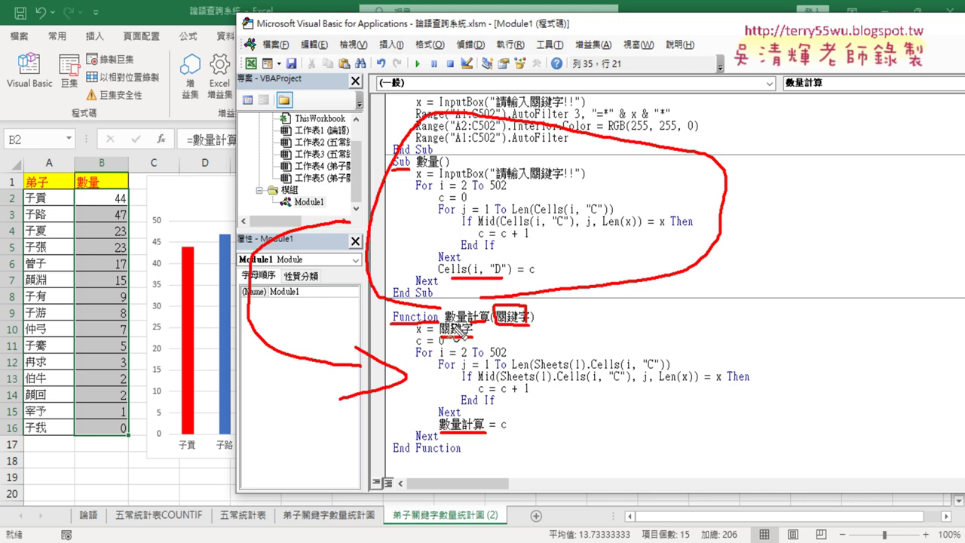
mouse_move(463, 309)
left_mouse_down()
mouse_move(369, 302)
mouse_move(439, 425)
left_mouse_up()
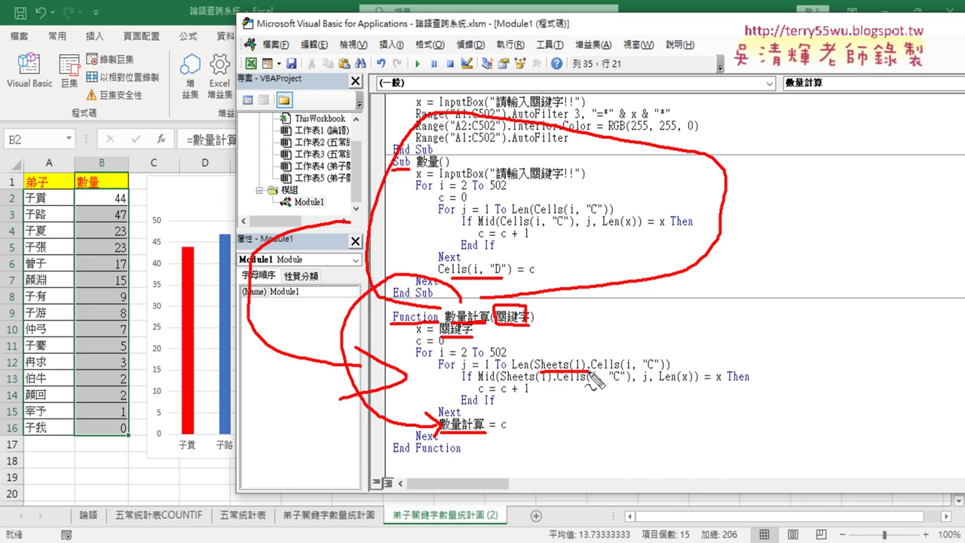
left_click_drag(500, 385, 558, 384)
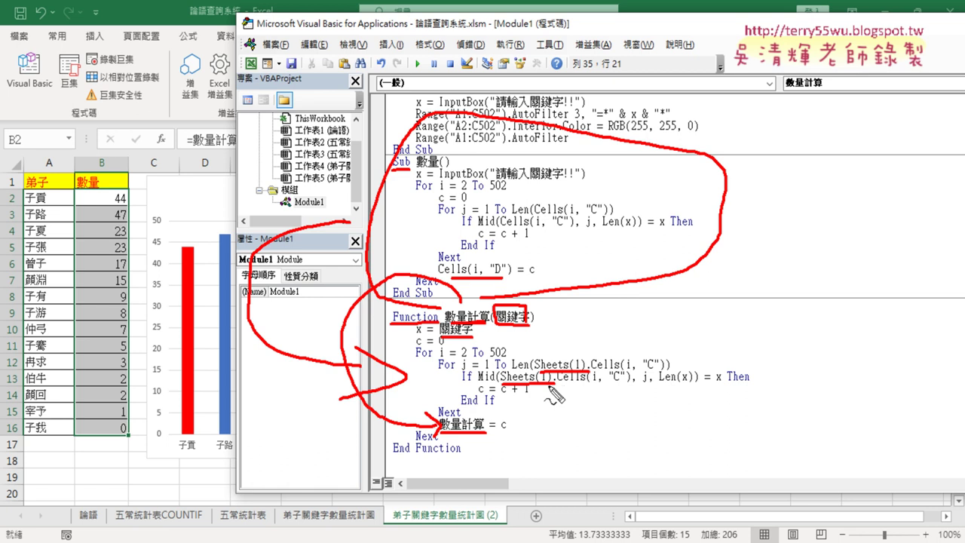
mouse_move(96, 497)
left_mouse_down()
mouse_move(87, 499)
mouse_move(101, 498)
left_mouse_up()
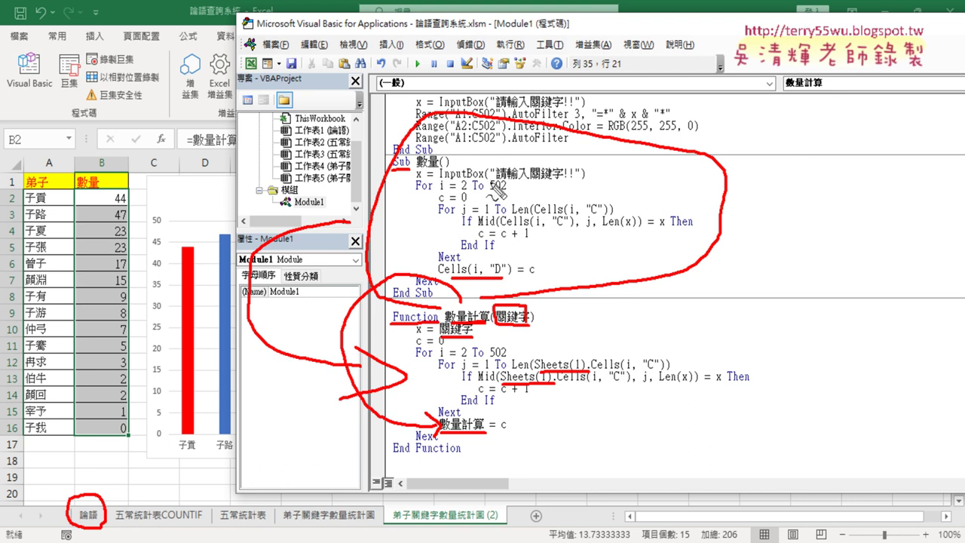
left_click_drag(467, 203, 439, 203)
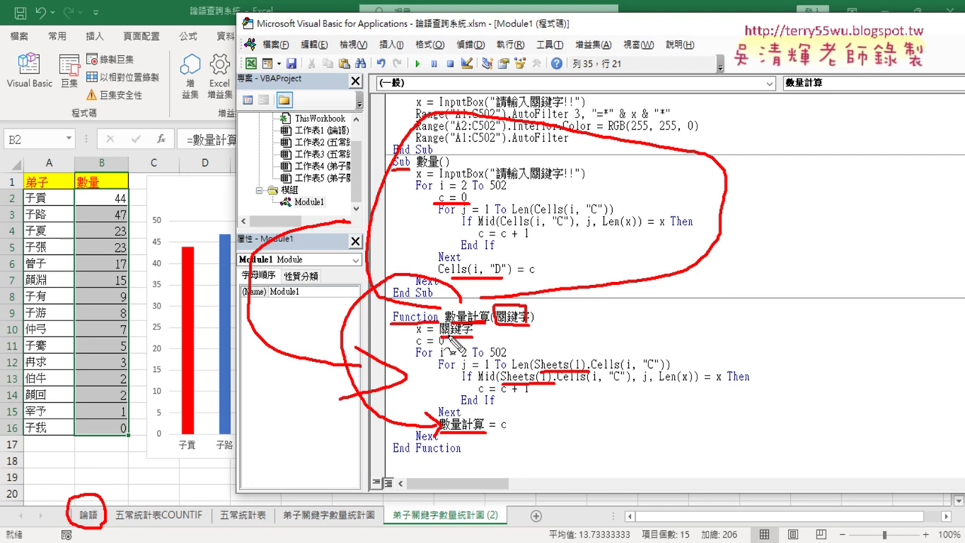
mouse_move(413, 352)
left_mouse_down()
mouse_move(392, 344)
mouse_move(422, 345)
mouse_move(413, 355)
left_mouse_up()
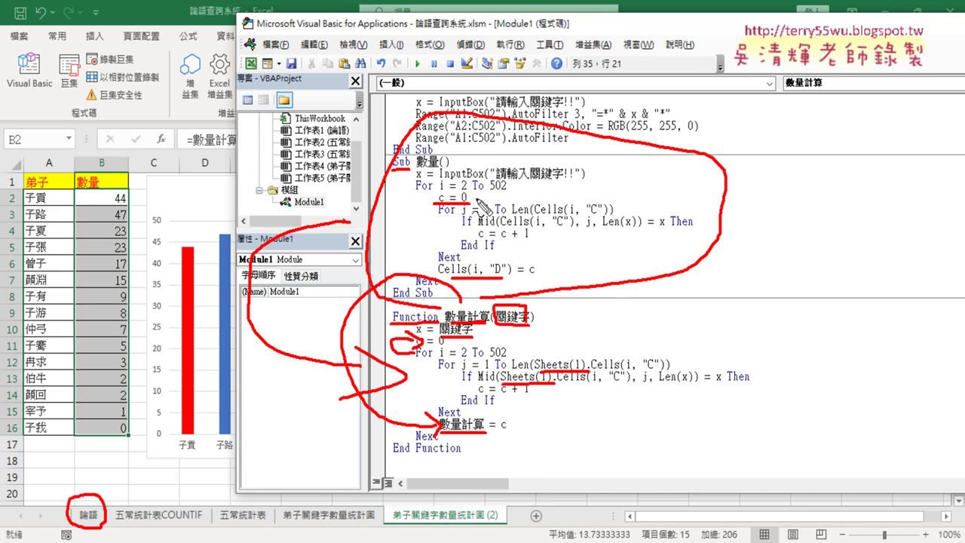
key("Escape")
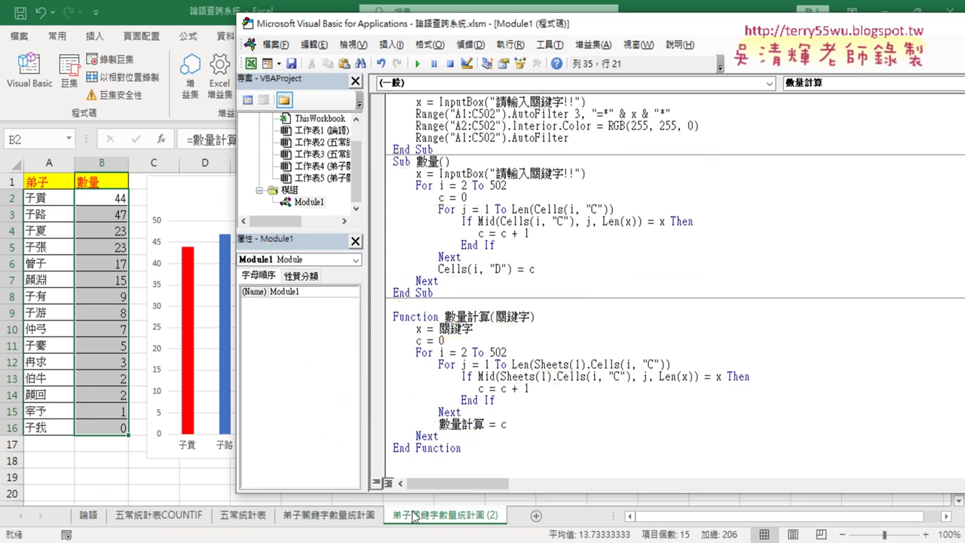
key("alt+Tab")
- Return to the 論語查詢系統 Google Docs notes and dismiss the download bar
left_click(199, 442)
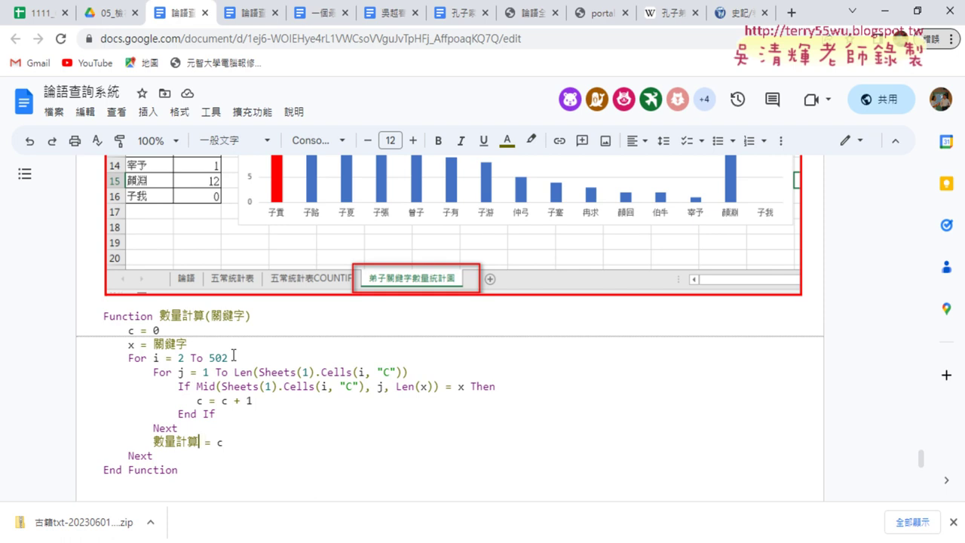
left_click(951, 521)
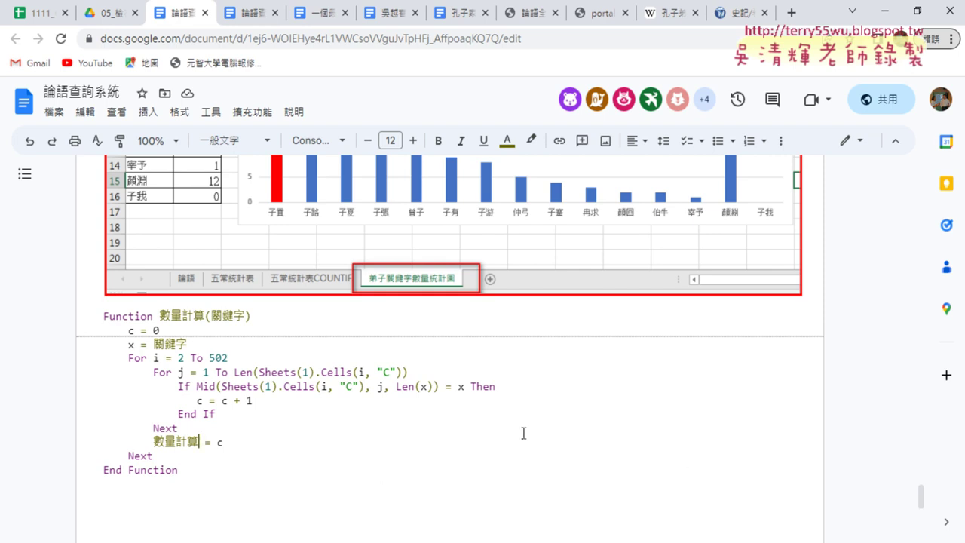